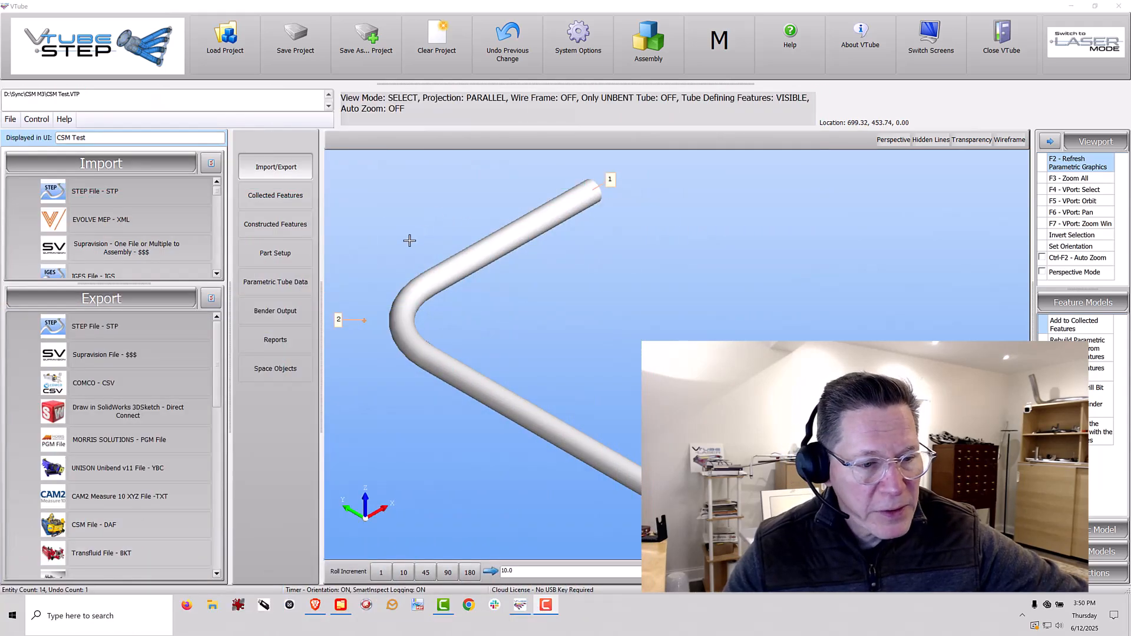
# View the CSM DAF file export options available among the export formats, and close them.
pyautogui.click(101, 298)
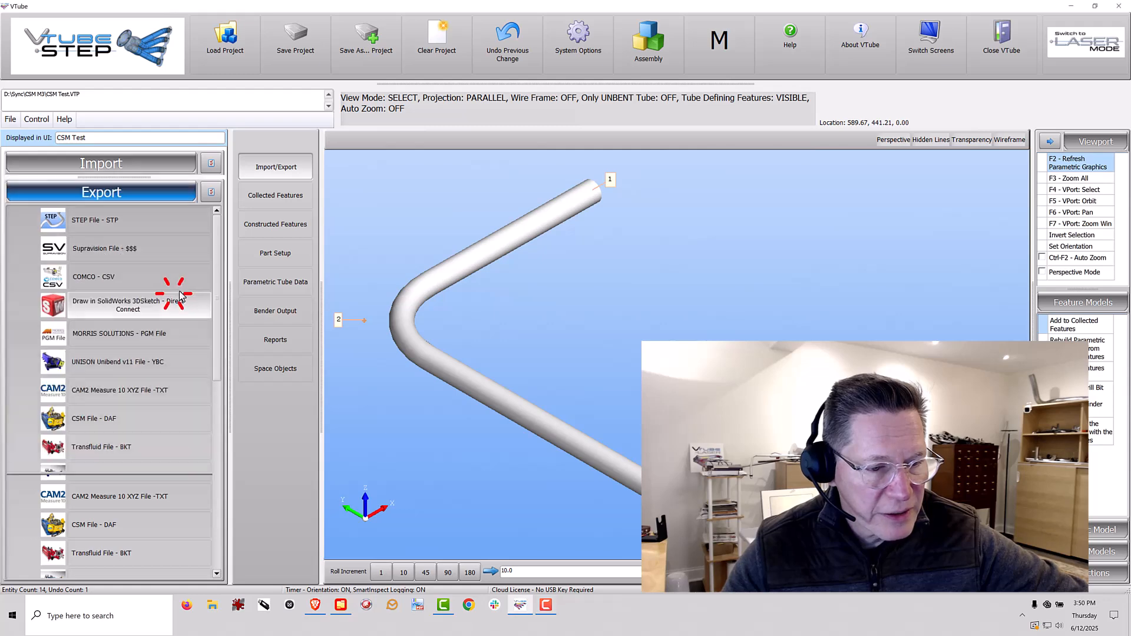
pyautogui.click(132, 418)
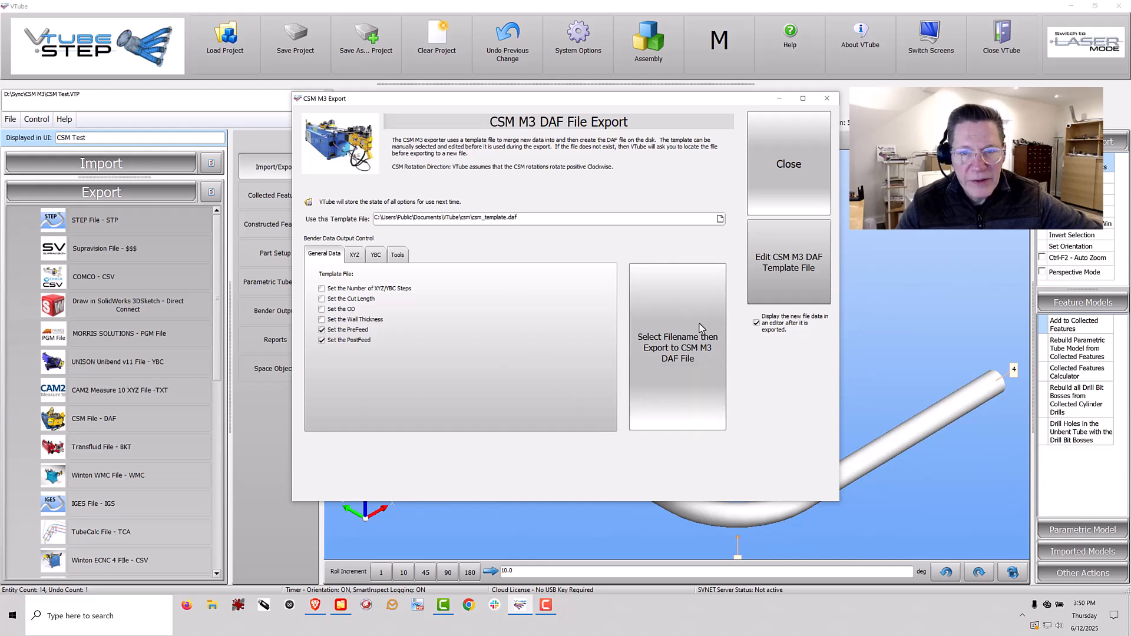
pyautogui.click(782, 147)
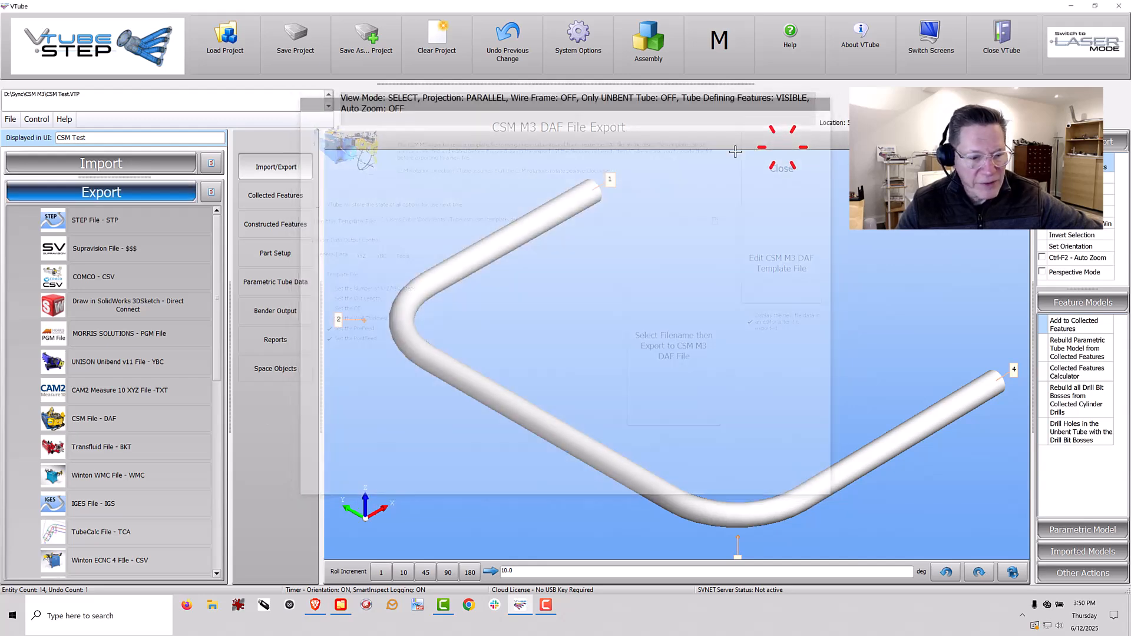
# Review the Benderlink network configuration for the bender output, and close it.
pyautogui.click(269, 311)
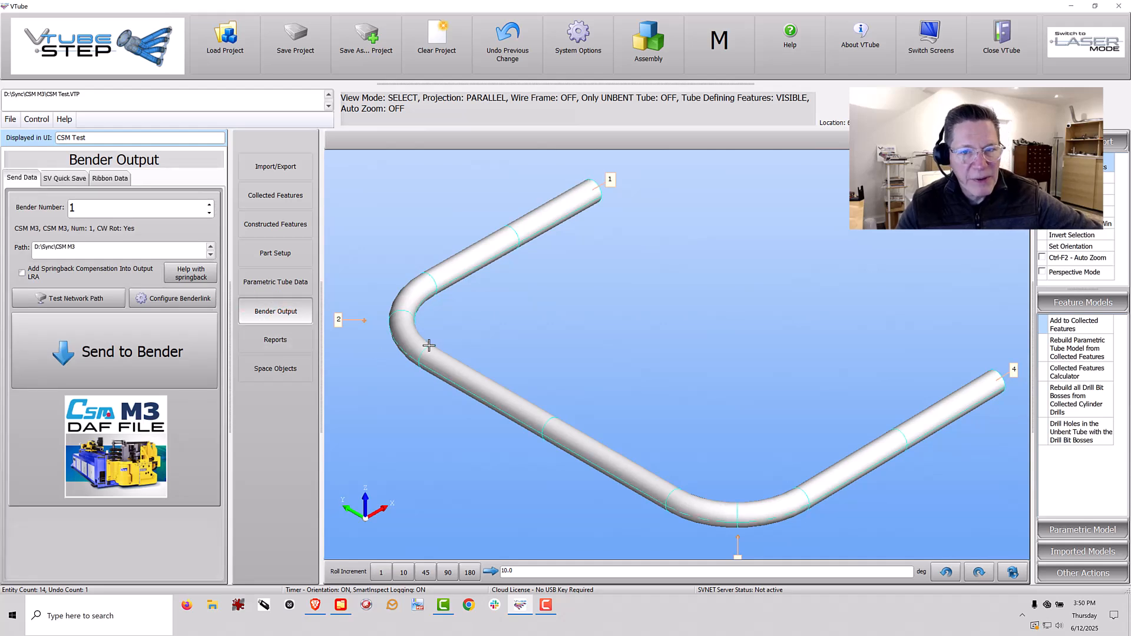
pyautogui.click(176, 299)
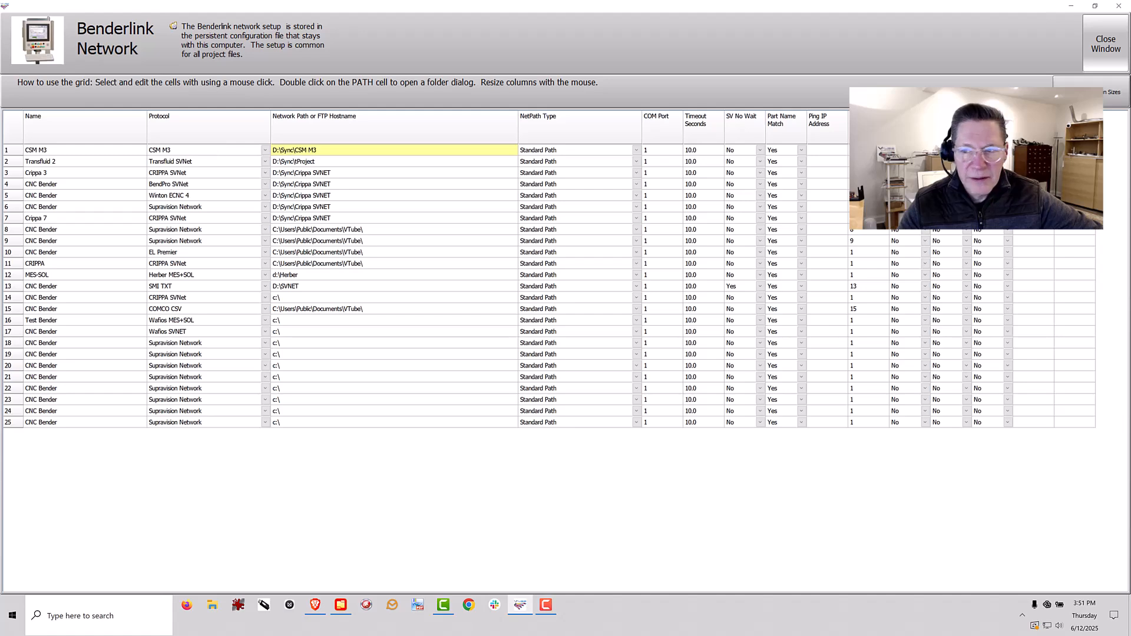
pyautogui.click(1103, 58)
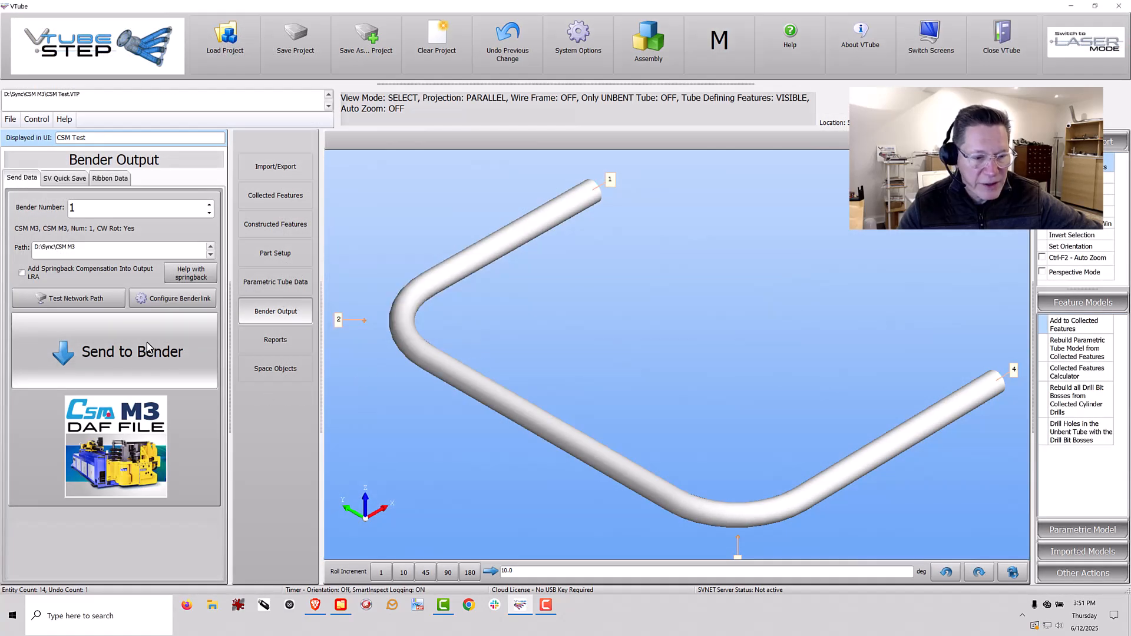
# Set the bender number to 1 and send the tube to that bender to bring up the CSM M3 DAF export options.
pyautogui.click(209, 206)
pyautogui.click(209, 206)
pyautogui.click(209, 206)
pyautogui.click(209, 210)
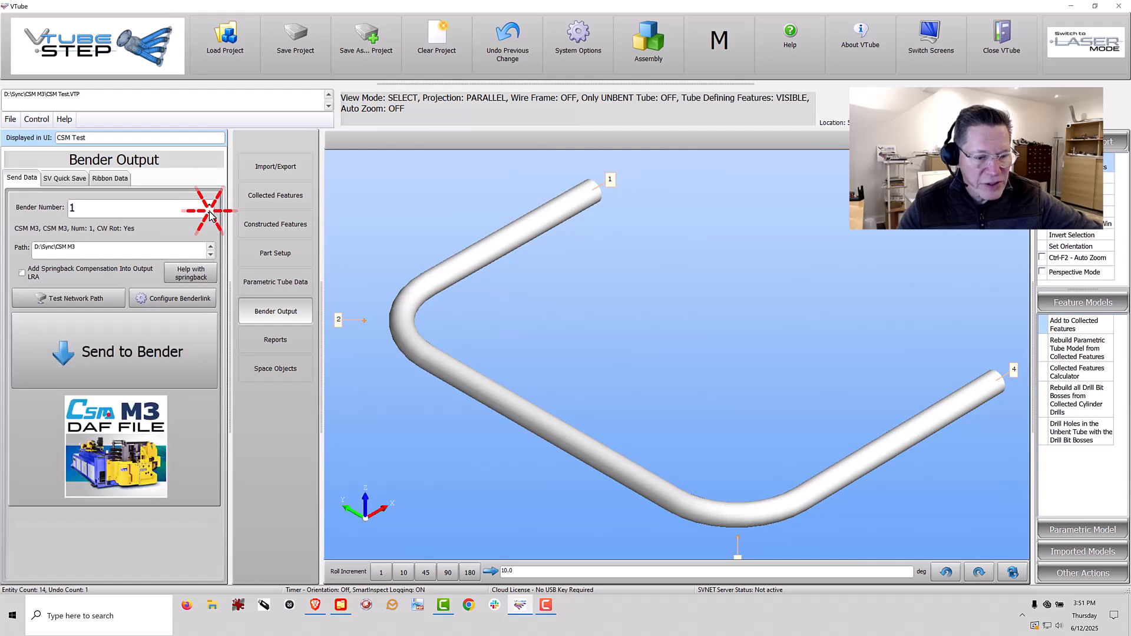
pyautogui.click(177, 352)
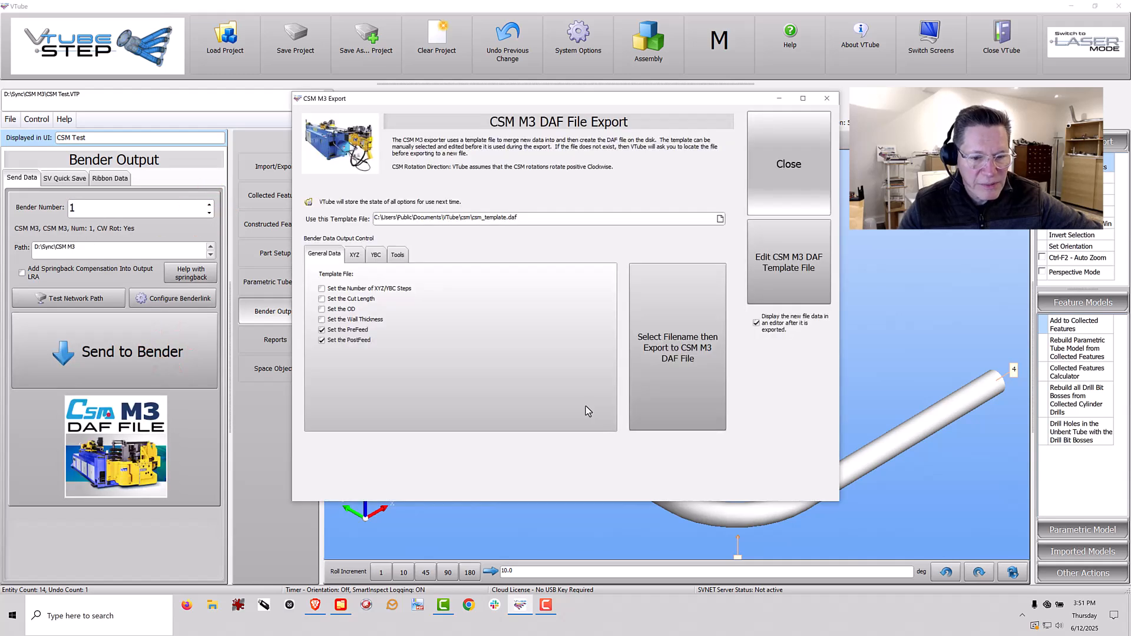
pyautogui.moveTo(539, 98); pyautogui.dragTo(588, 109)
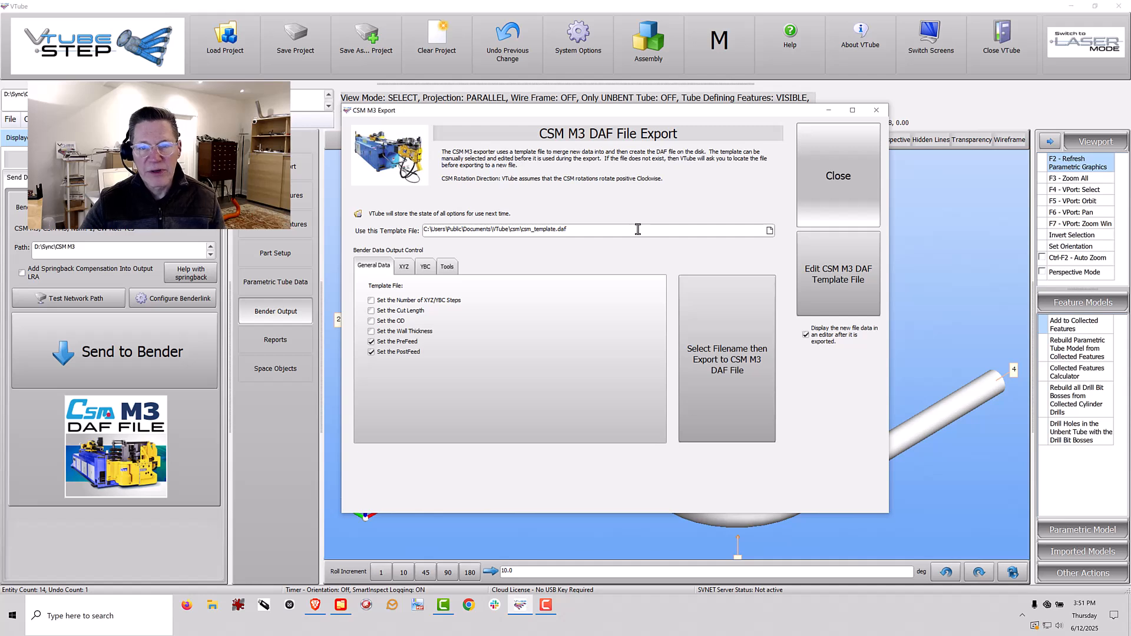
# Look through the XYZ, YBC, tool radius and general data output options of the DAF export.
pyautogui.click(405, 266)
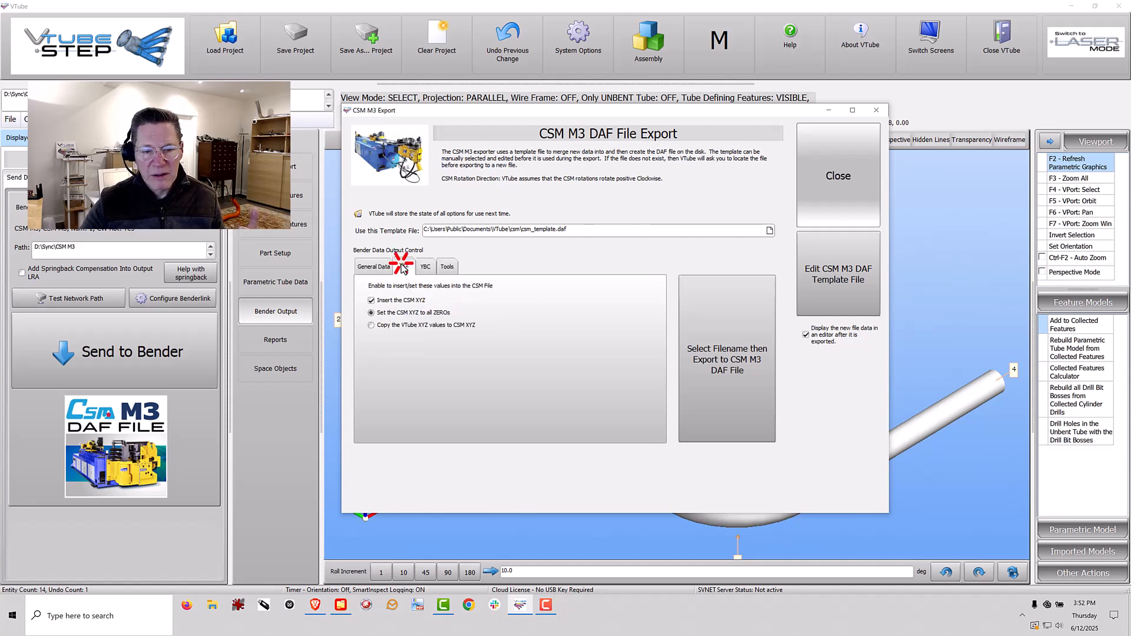
pyautogui.click(427, 266)
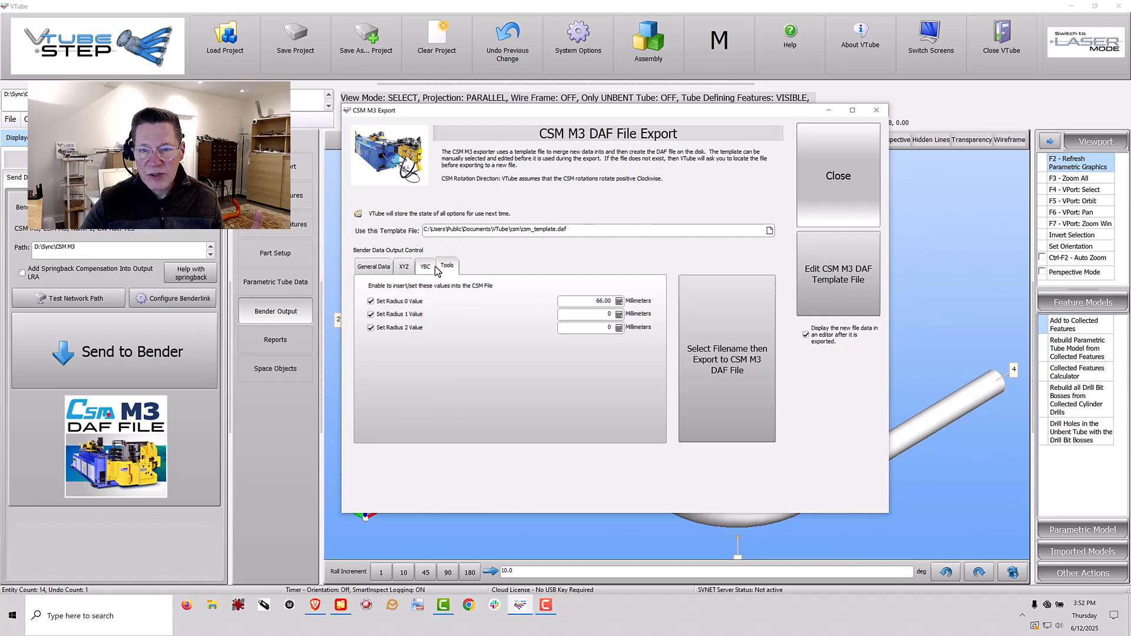
pyautogui.click(382, 268)
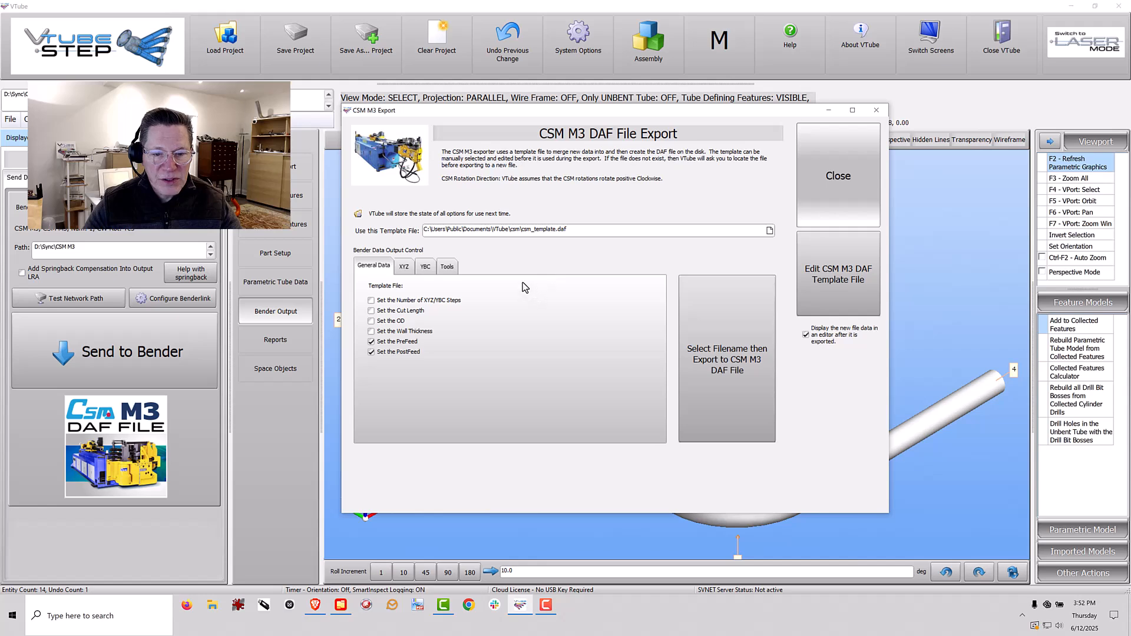
# Choose csm_template.daf in the public VTube csm folder as the template file for the DAF export.
pyautogui.click(769, 231)
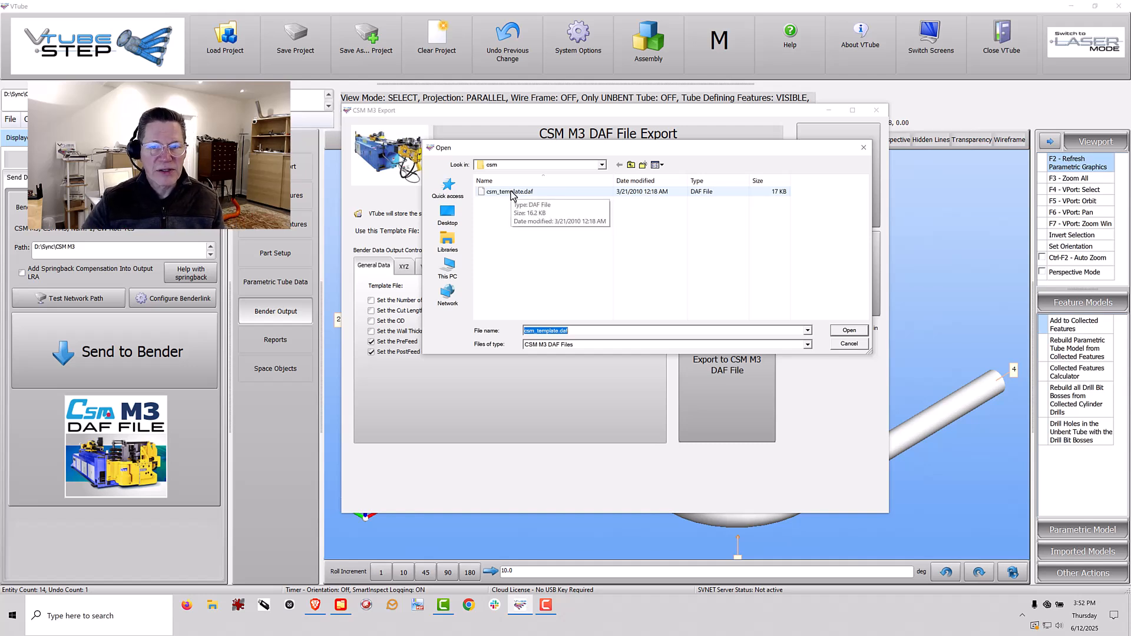
pyautogui.click(499, 198)
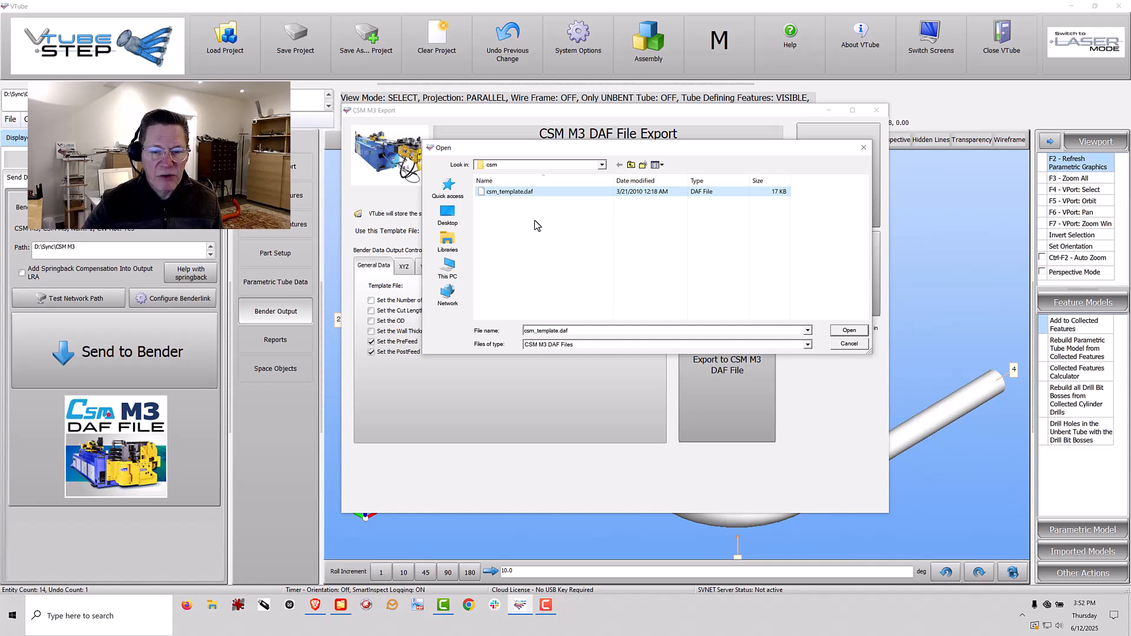
pyautogui.click(601, 165)
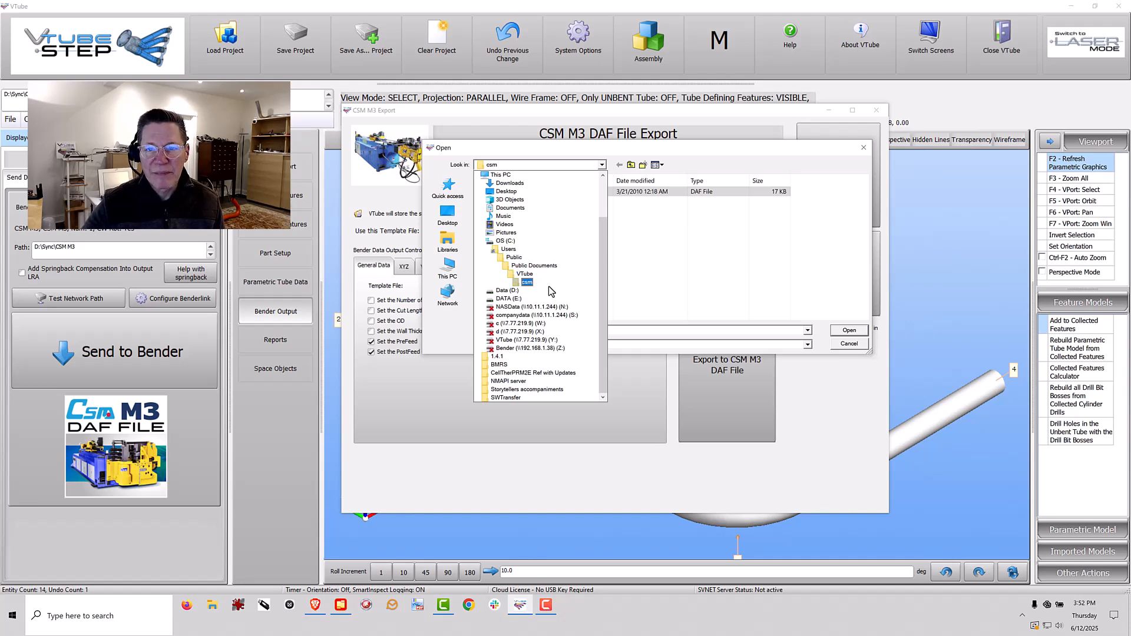
pyautogui.click(653, 285)
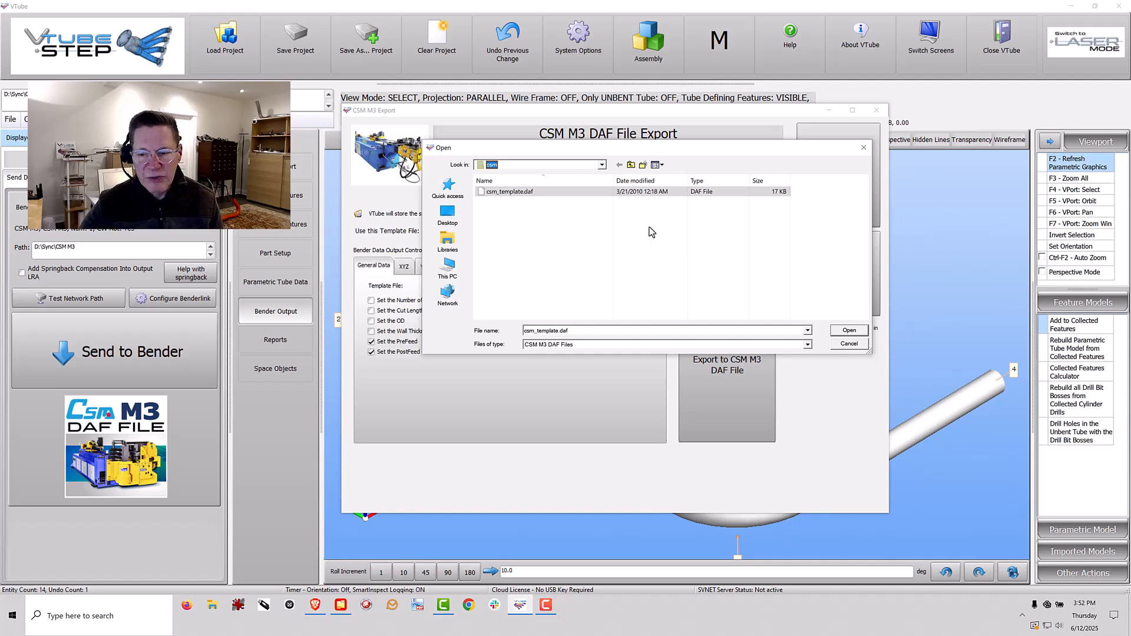
pyautogui.click(849, 330)
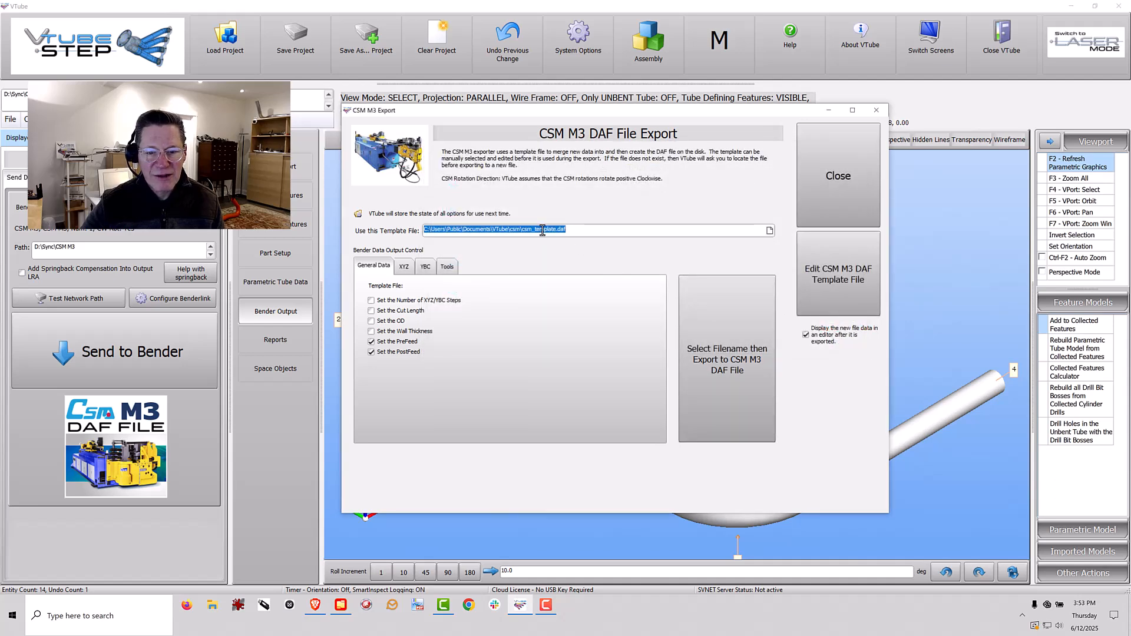
# Examine the RCPW parameters and step data of the CSM M3 DAF template file in the text editor, and close it.
pyautogui.click(830, 284)
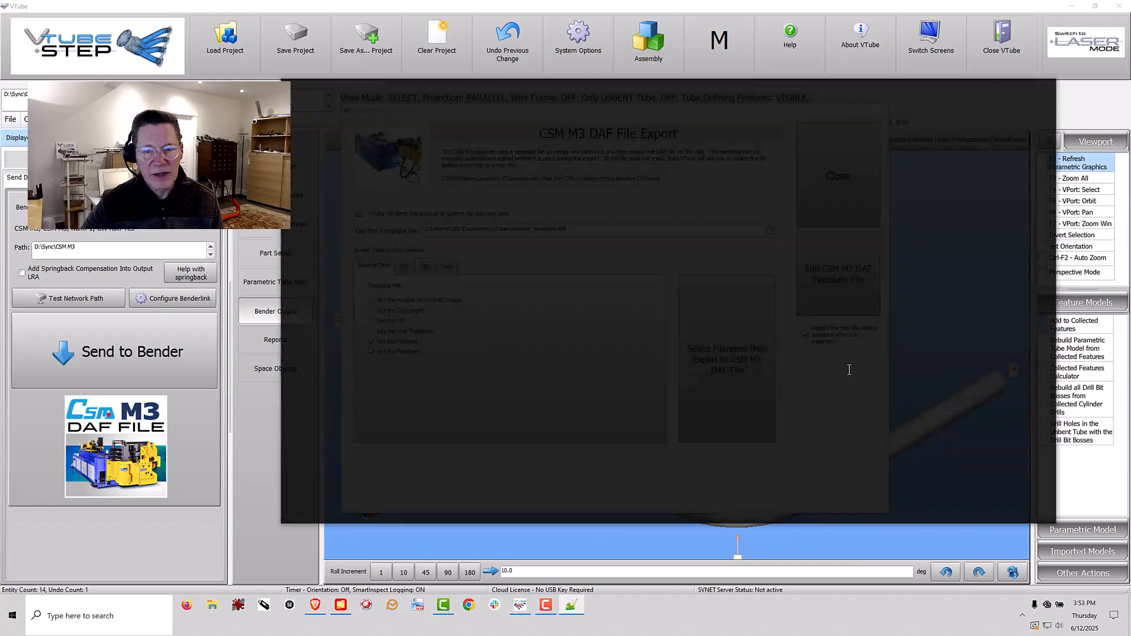
pyautogui.scroll(-1, 406, 209)
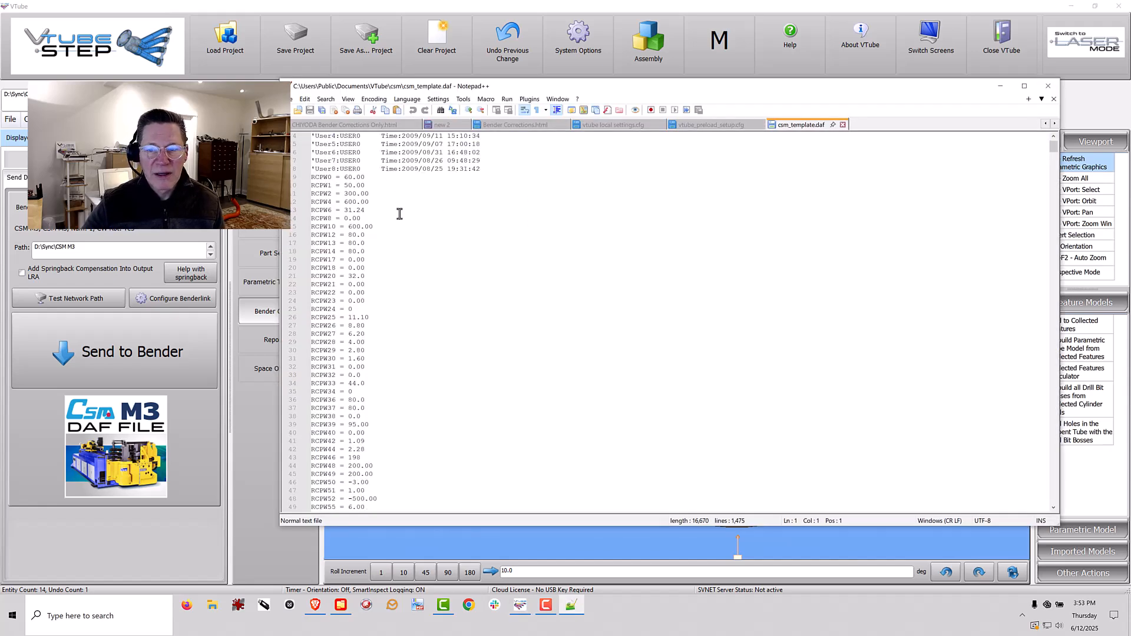
pyautogui.scroll(-1, 400, 214)
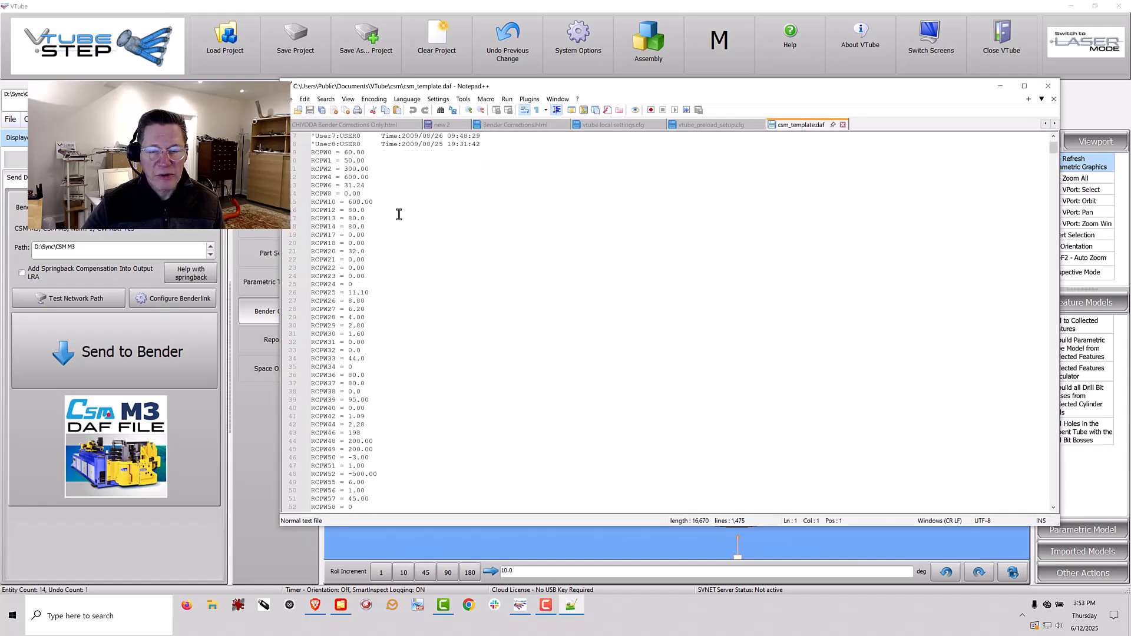
pyautogui.scroll(-7, 398, 215)
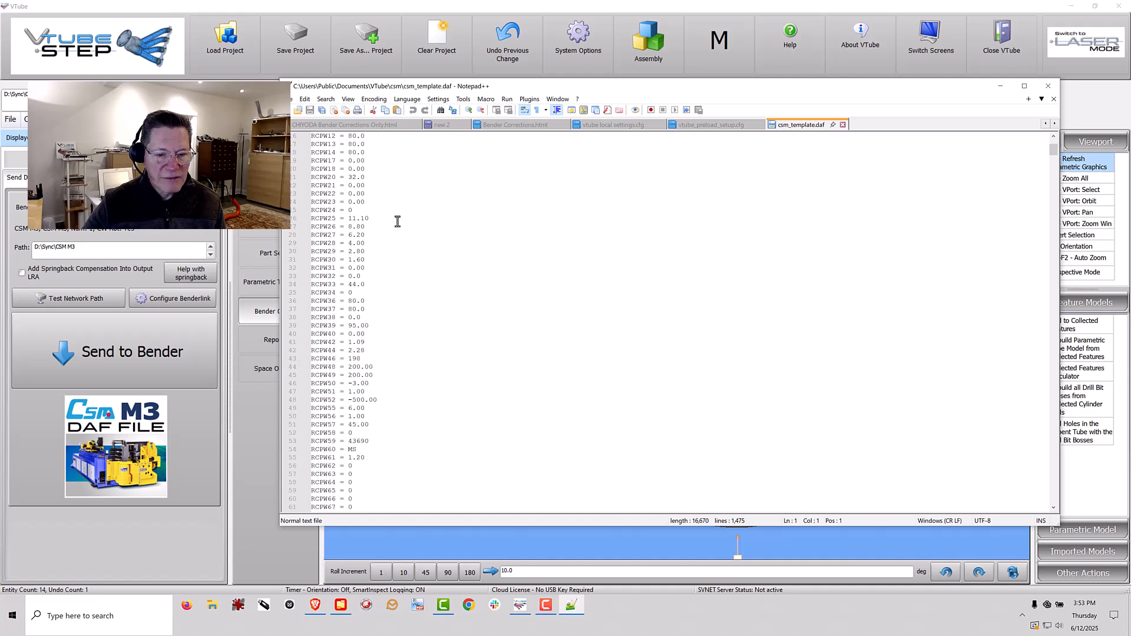
pyautogui.scroll(-9, 399, 236)
pyautogui.scroll(-9, 400, 240)
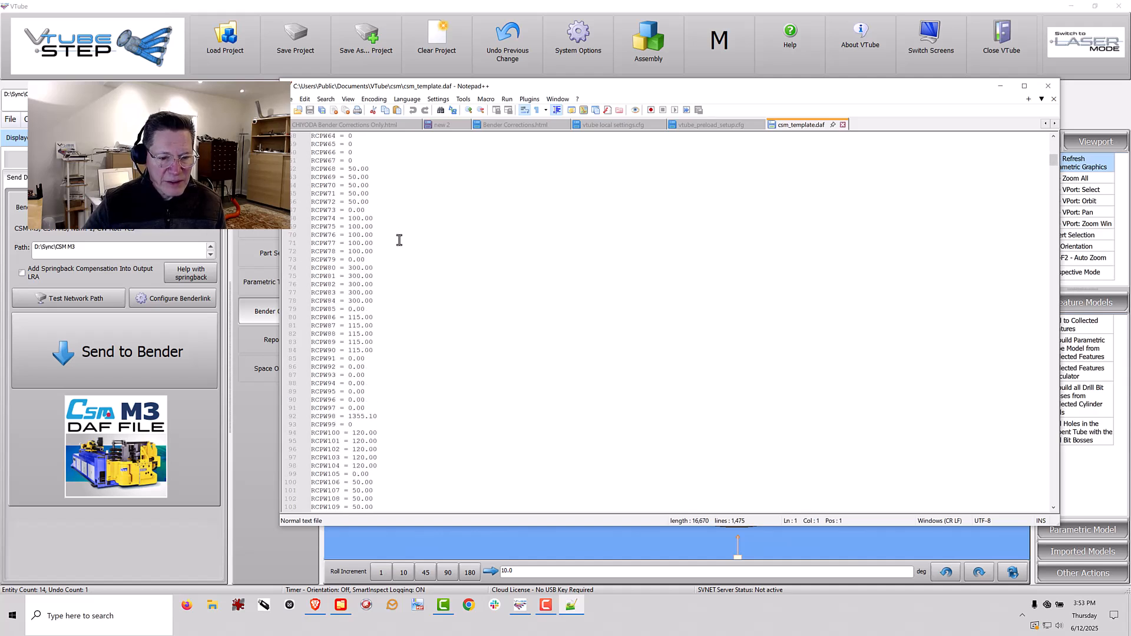
pyautogui.scroll(-20, 385, 258)
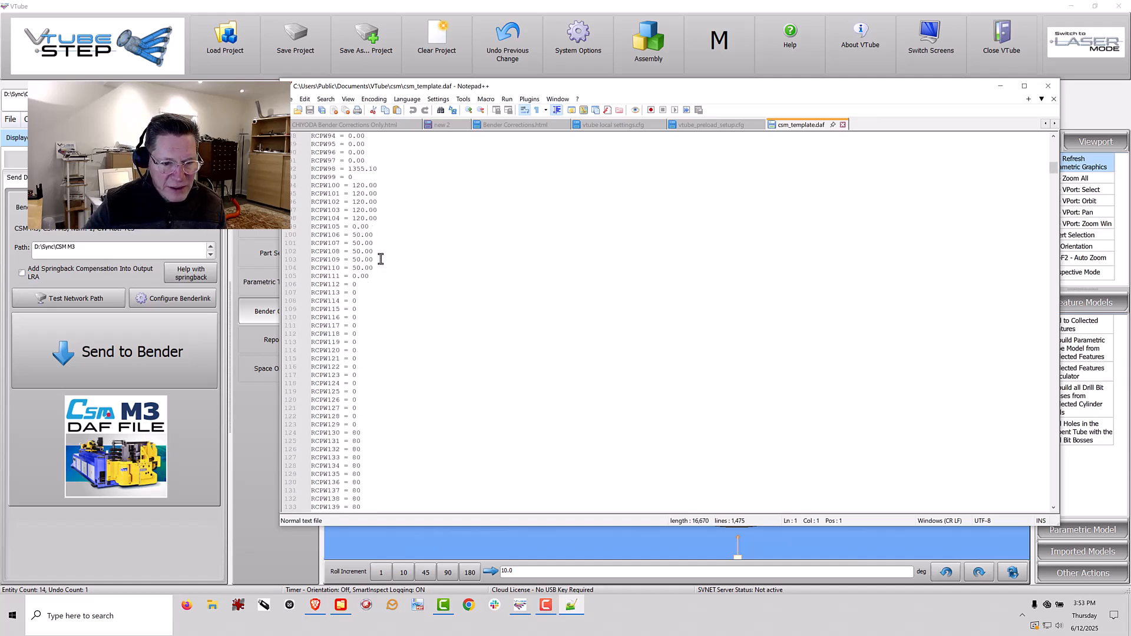
pyautogui.scroll(-9, 382, 312)
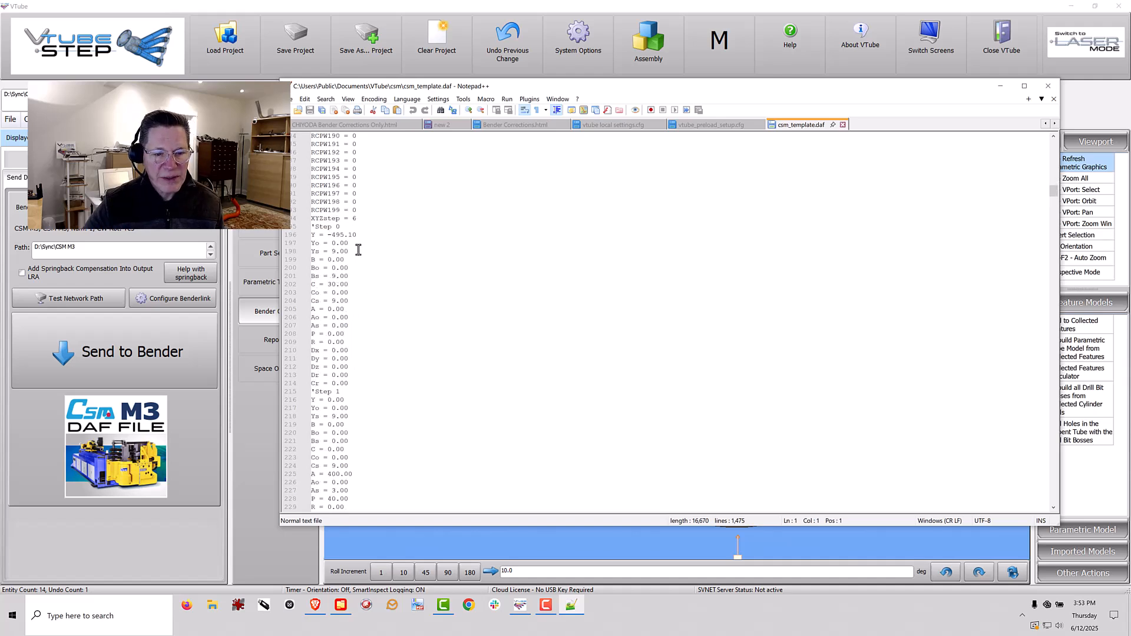
pyautogui.moveTo(350, 251); pyautogui.dragTo(315, 251)
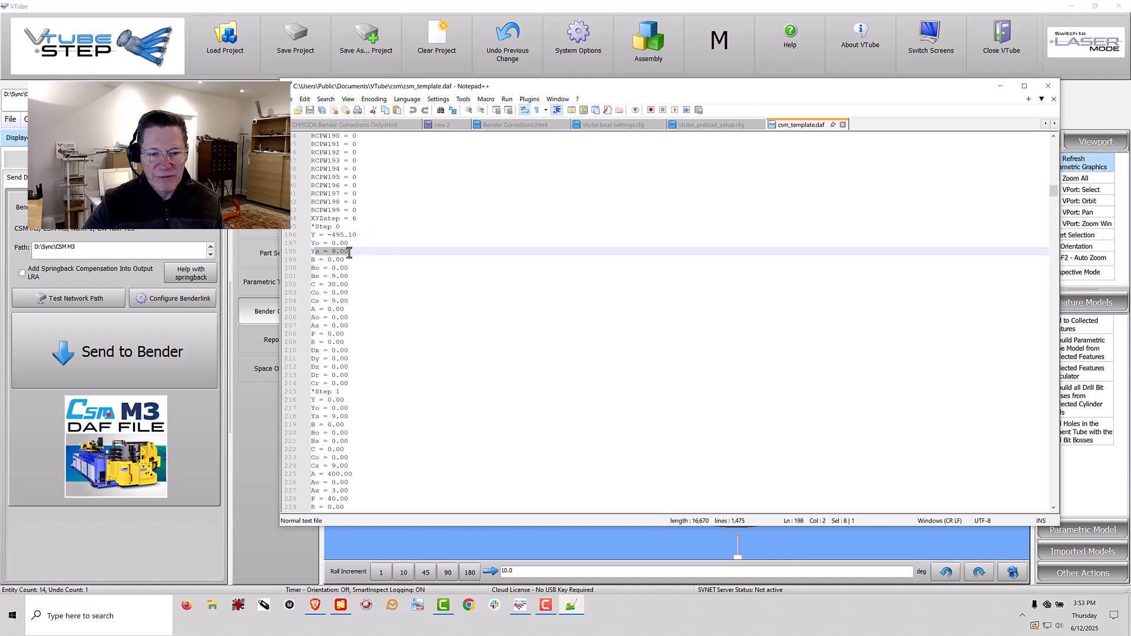
pyautogui.click(431, 283)
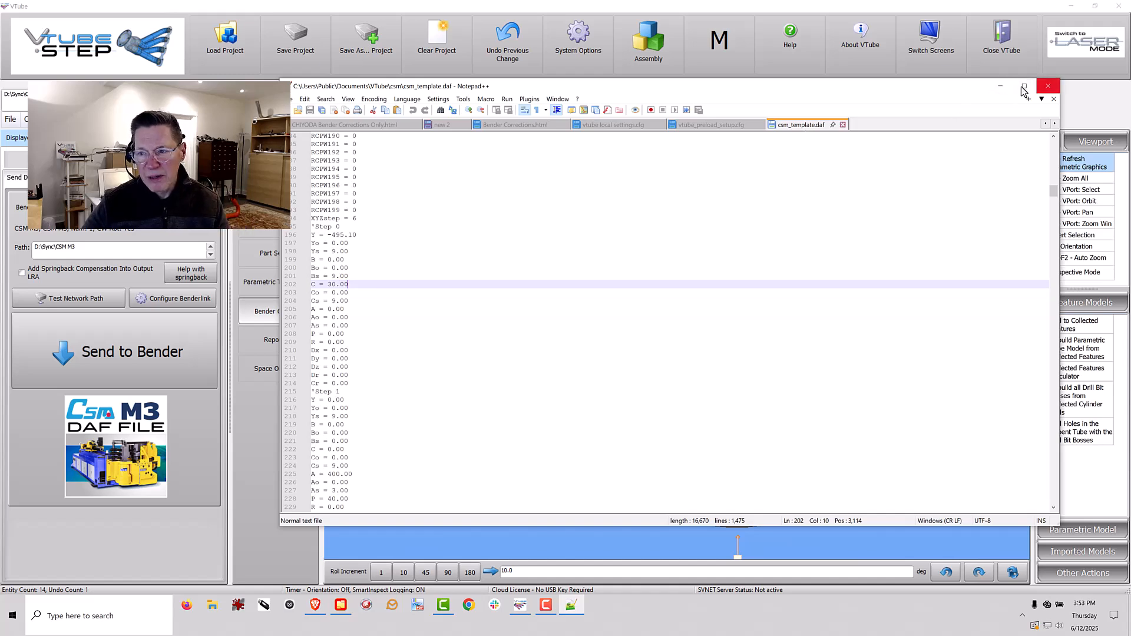
pyautogui.click(1048, 86)
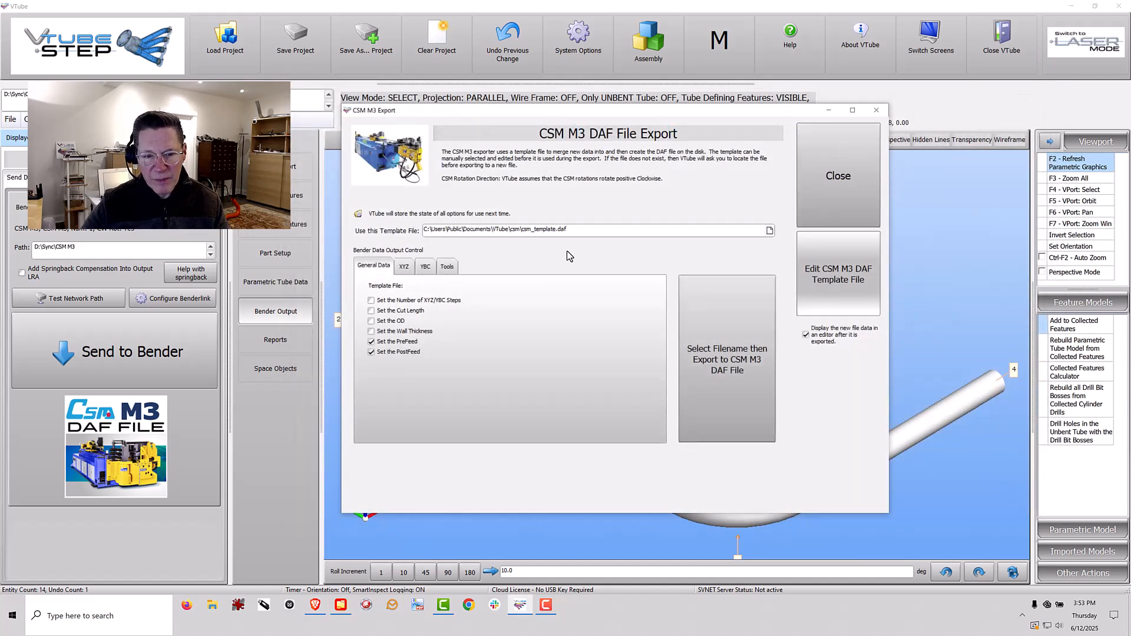
# Review which general, XYZ, YBC and tool radius values are set in the exported DAF file, and close the export options.
pyautogui.click(403, 267)
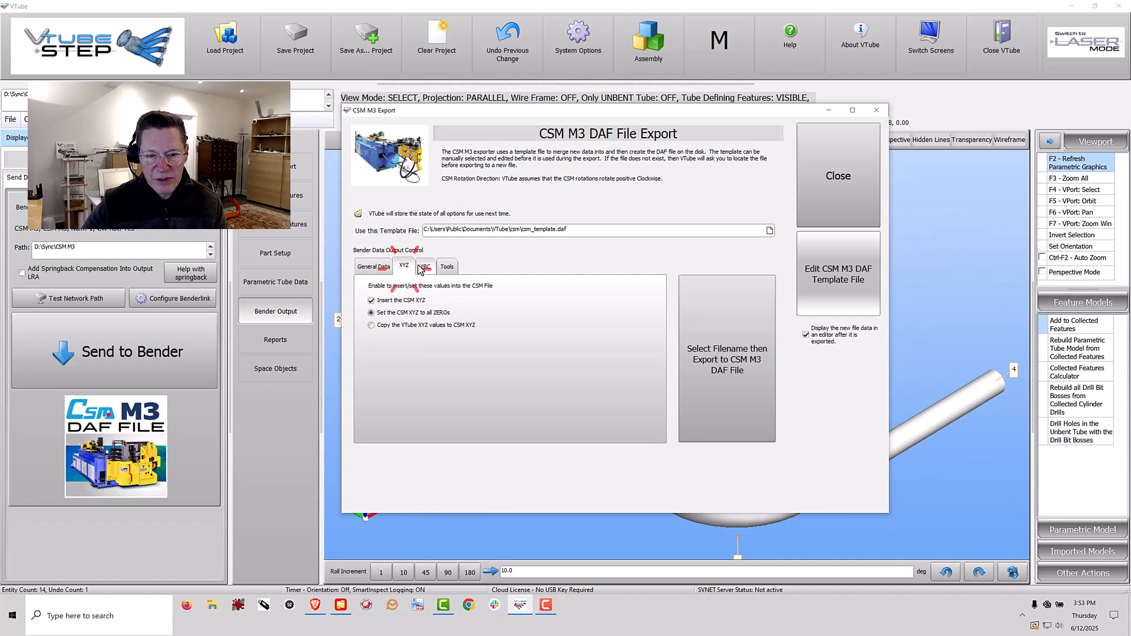
pyautogui.click(425, 267)
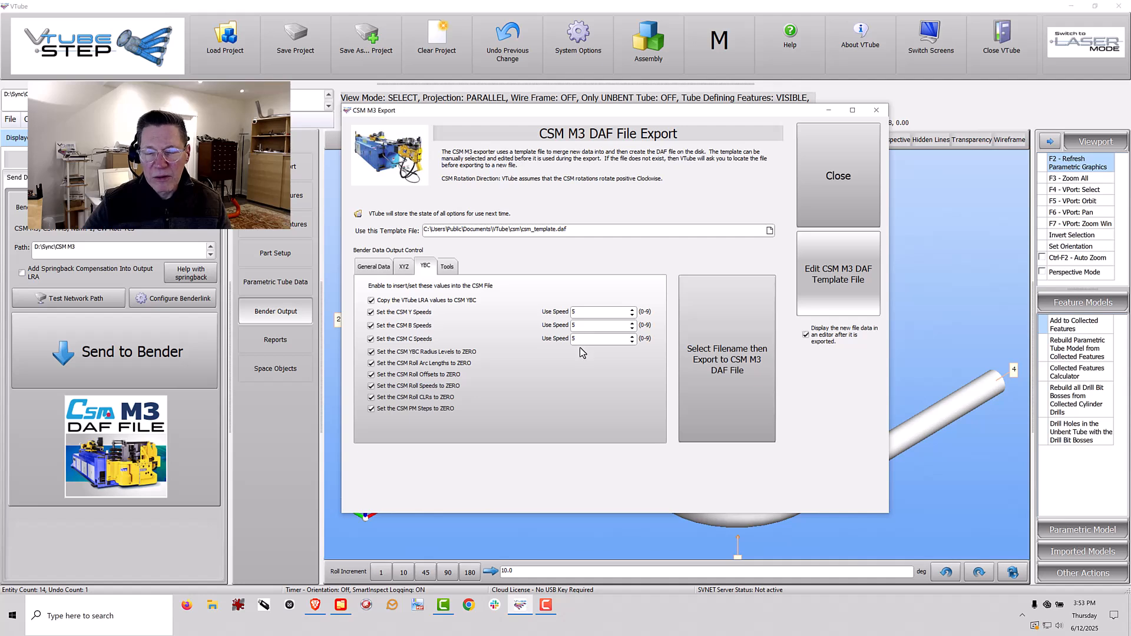
pyautogui.click(373, 267)
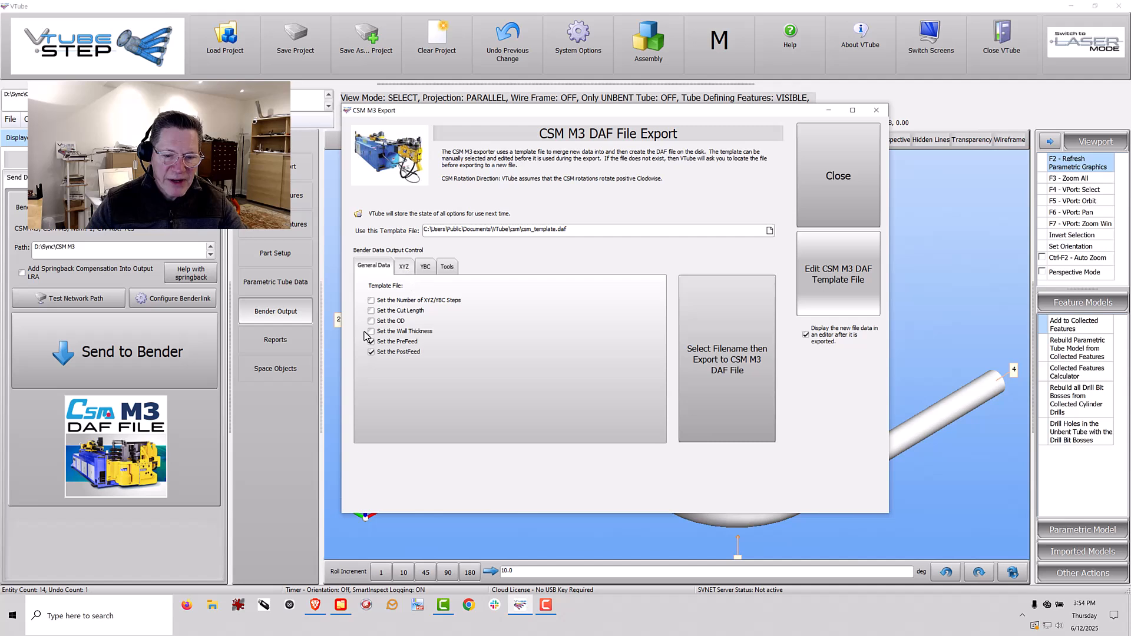
pyautogui.click(404, 266)
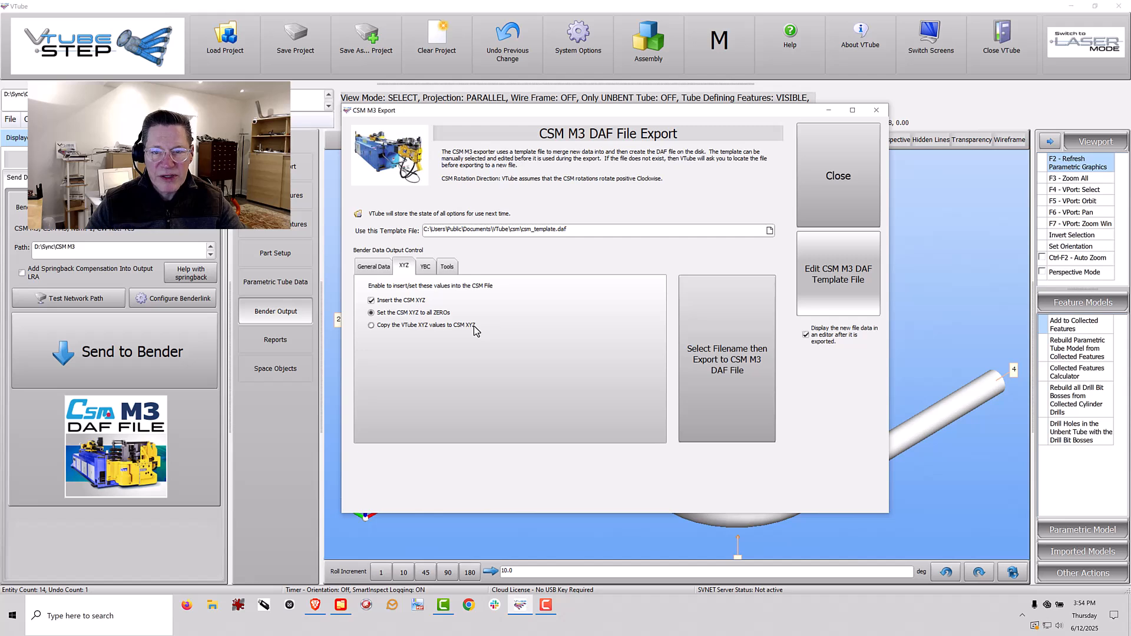
pyautogui.click(424, 266)
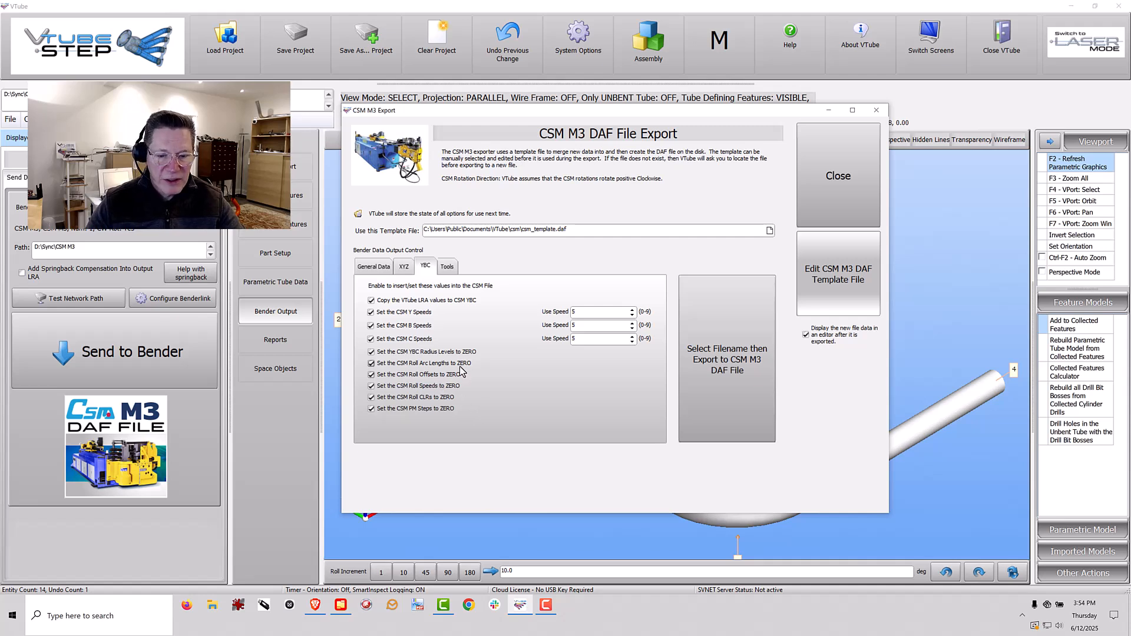
pyautogui.click(447, 266)
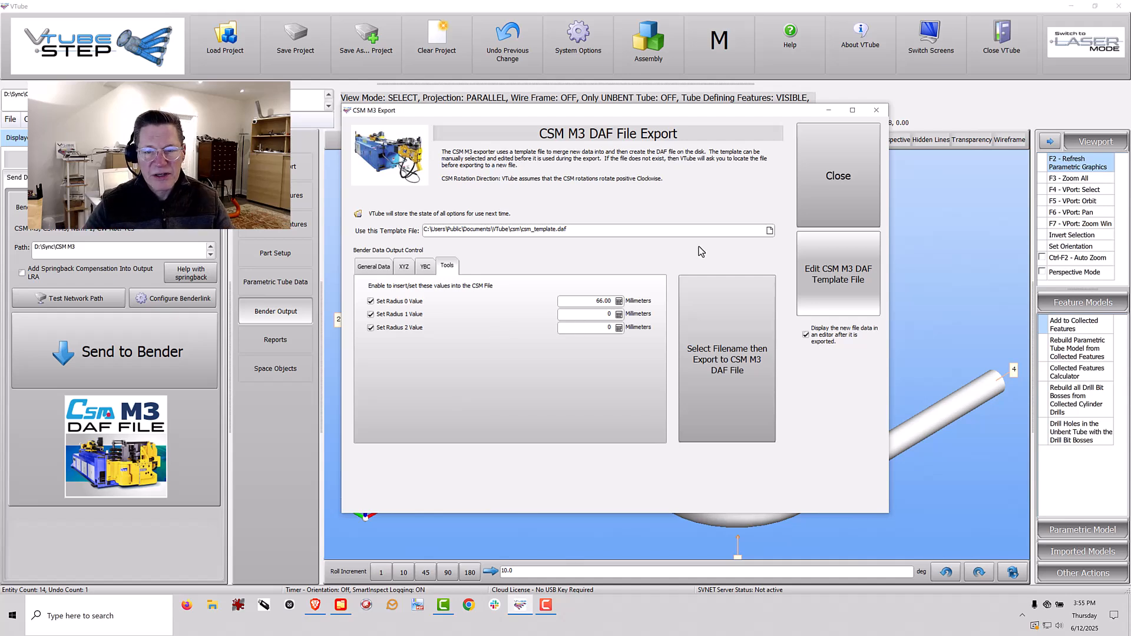
pyautogui.click(802, 177)
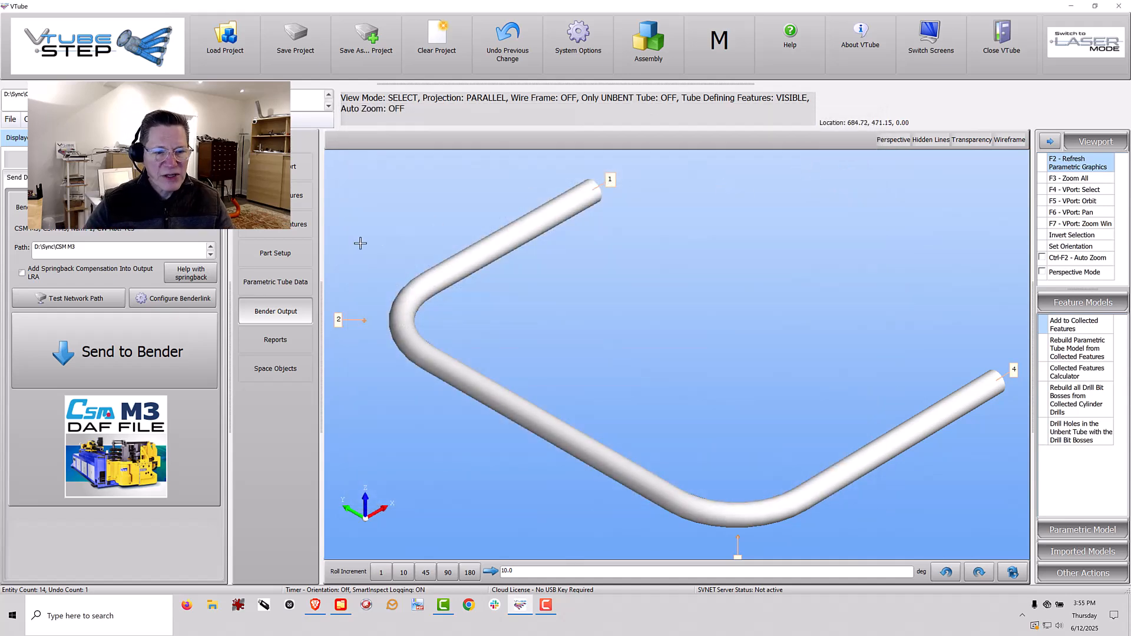
# Review the diameter, cut length and radius values in the part setup, and return to the bender output.
pyautogui.click(286, 253)
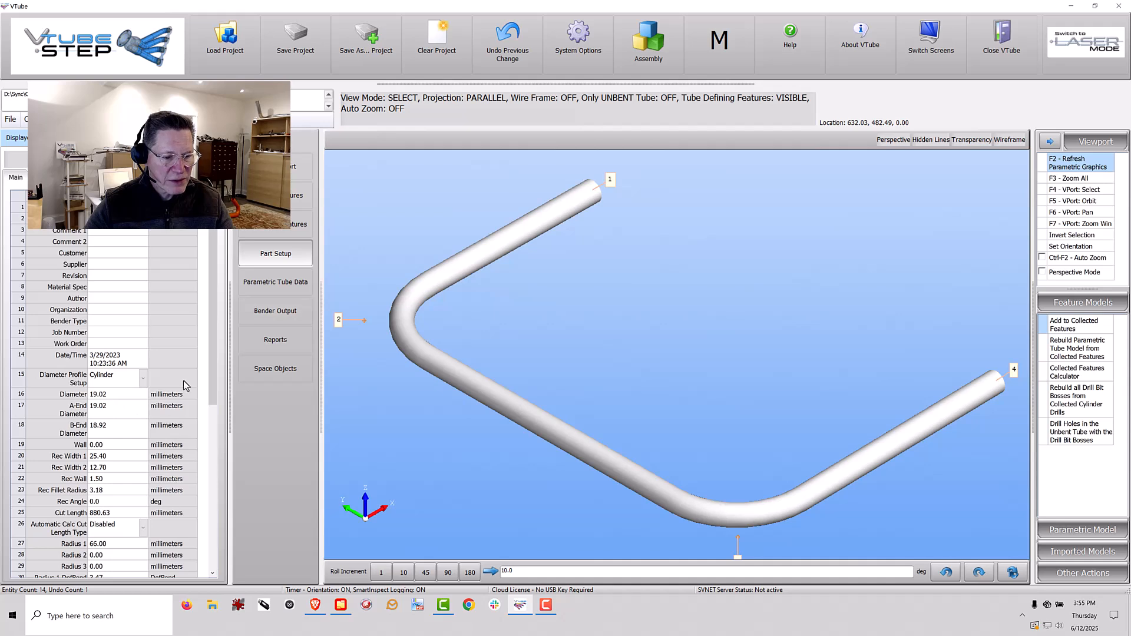
pyautogui.moveTo(212, 364); pyautogui.dragTo(207, 449)
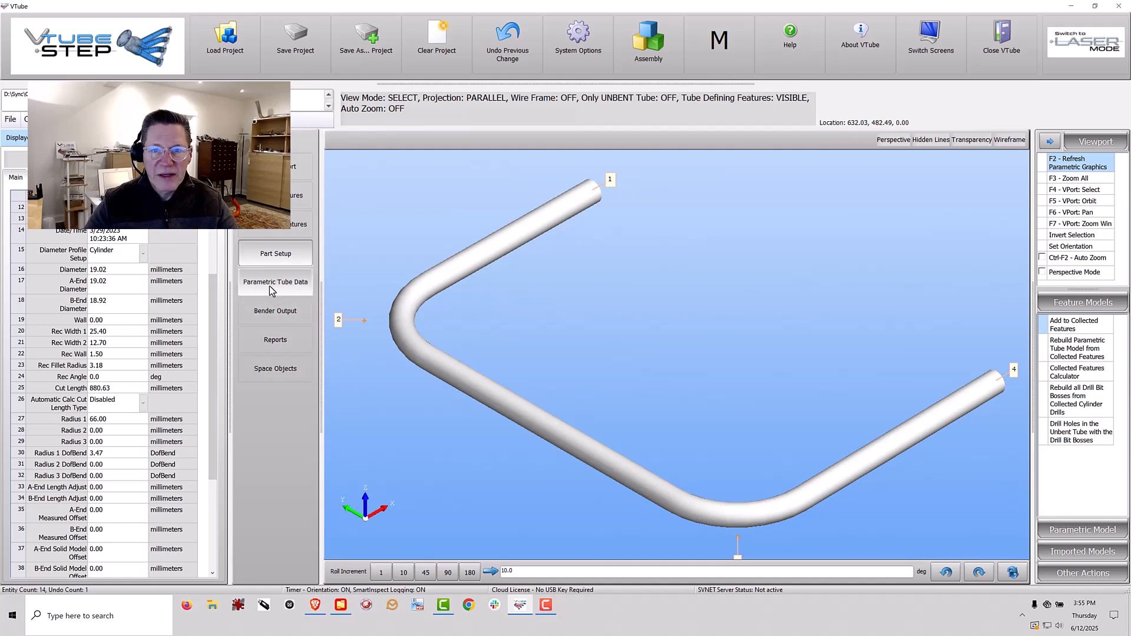
pyautogui.click(275, 310)
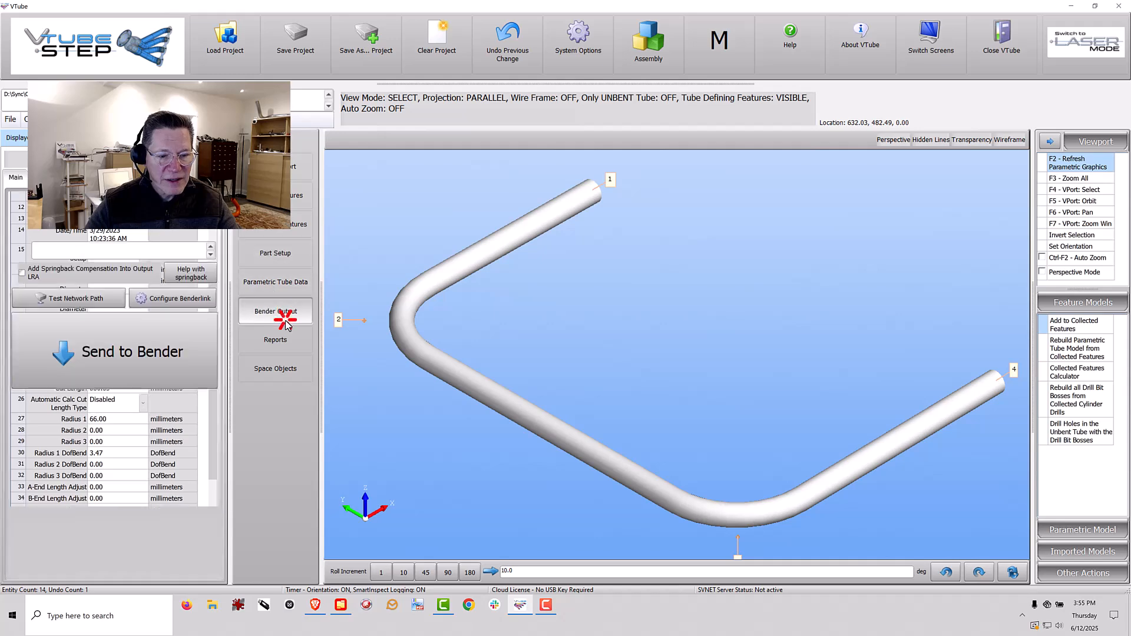
# Export the tube to the CSM M3 folder as CSM Test 1 - NEW.DAF, with the new file displayed in an editor.
pyautogui.click(183, 366)
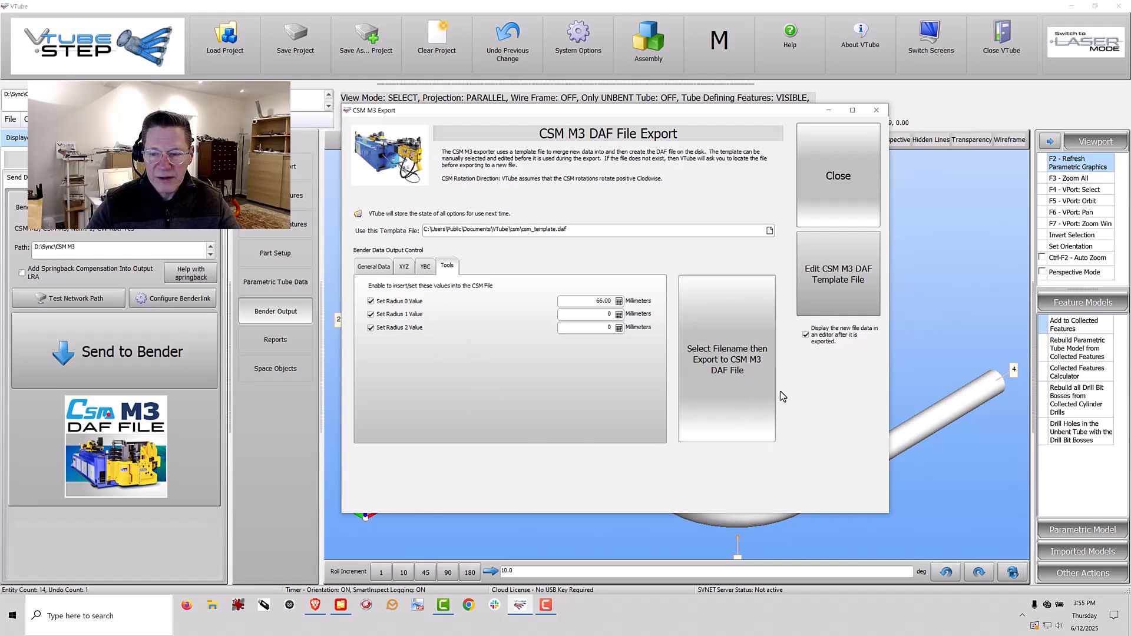
pyautogui.click(807, 337)
pyautogui.click(806, 336)
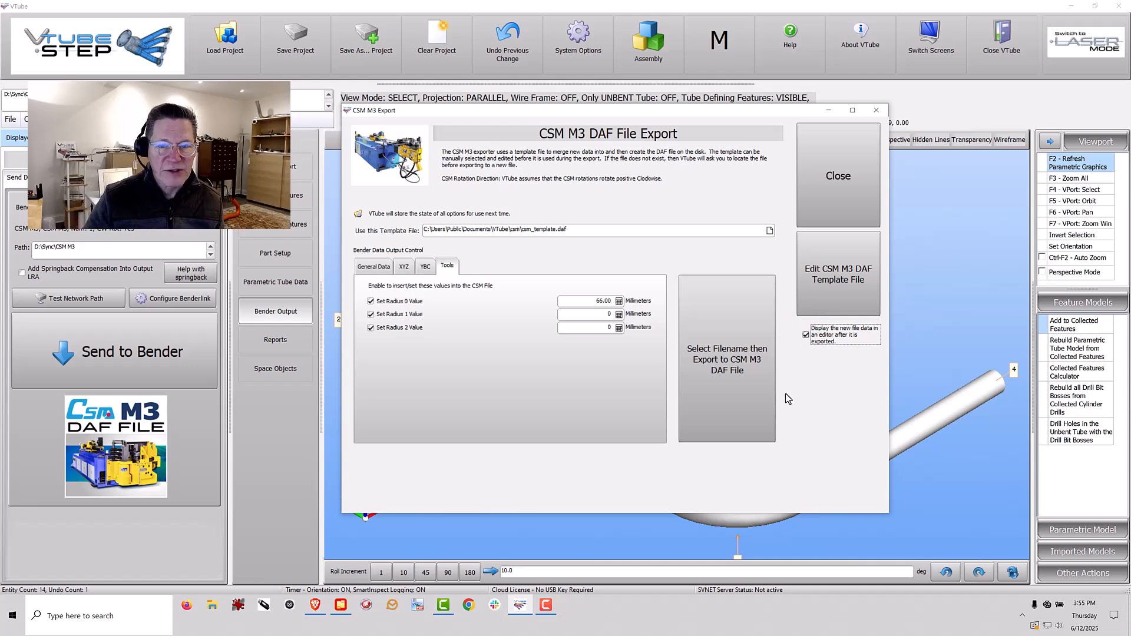
pyautogui.click(741, 332)
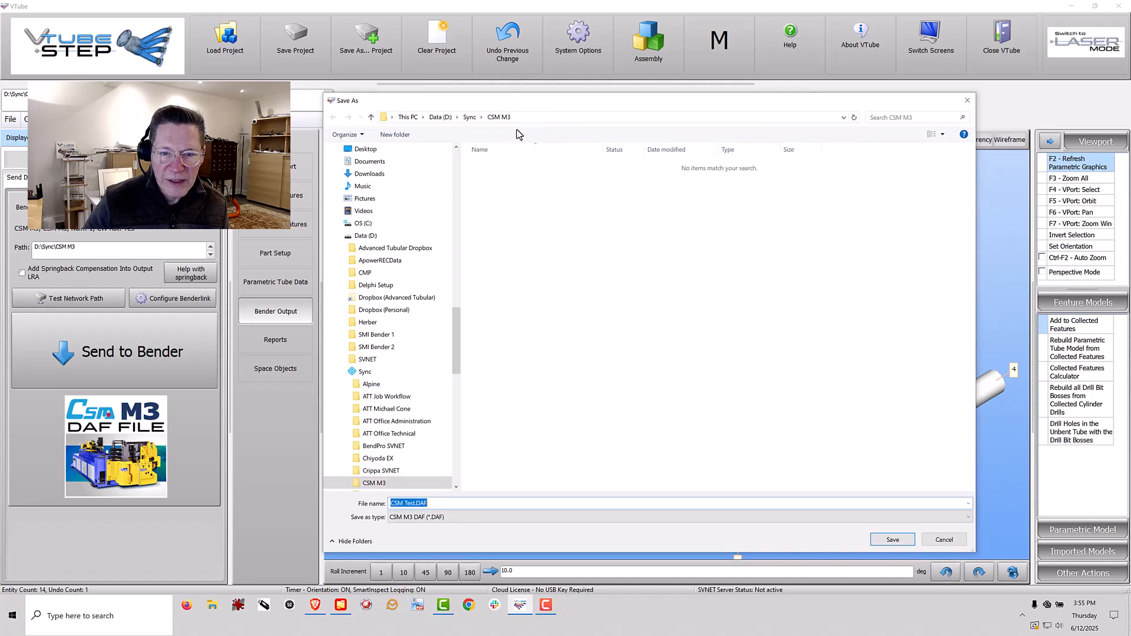
pyautogui.click(455, 506)
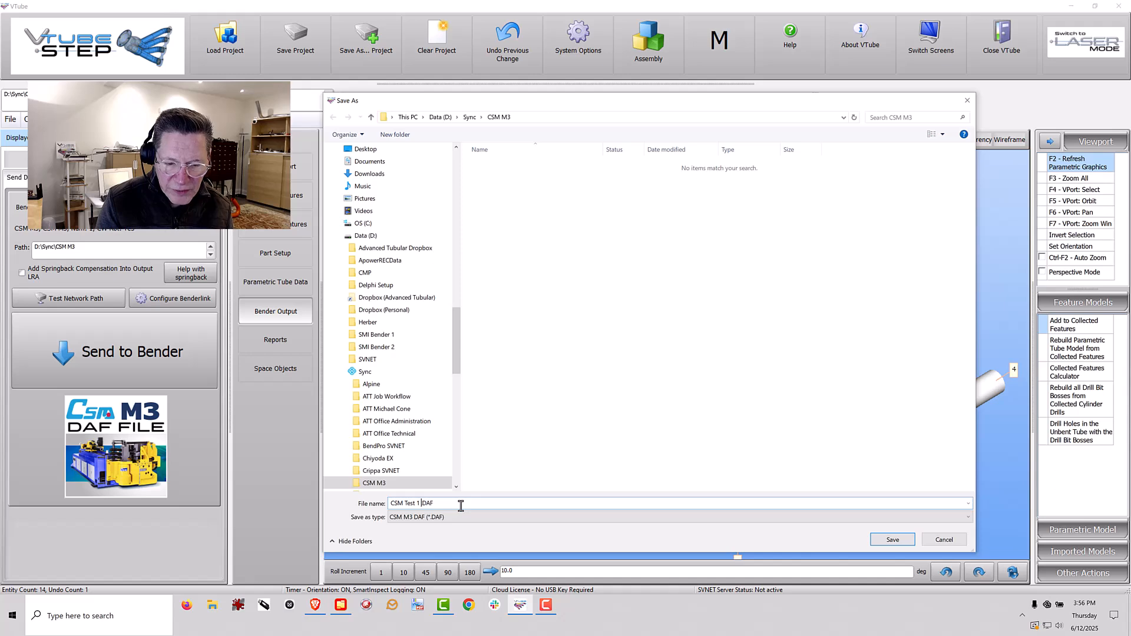
pyautogui.press('Return')
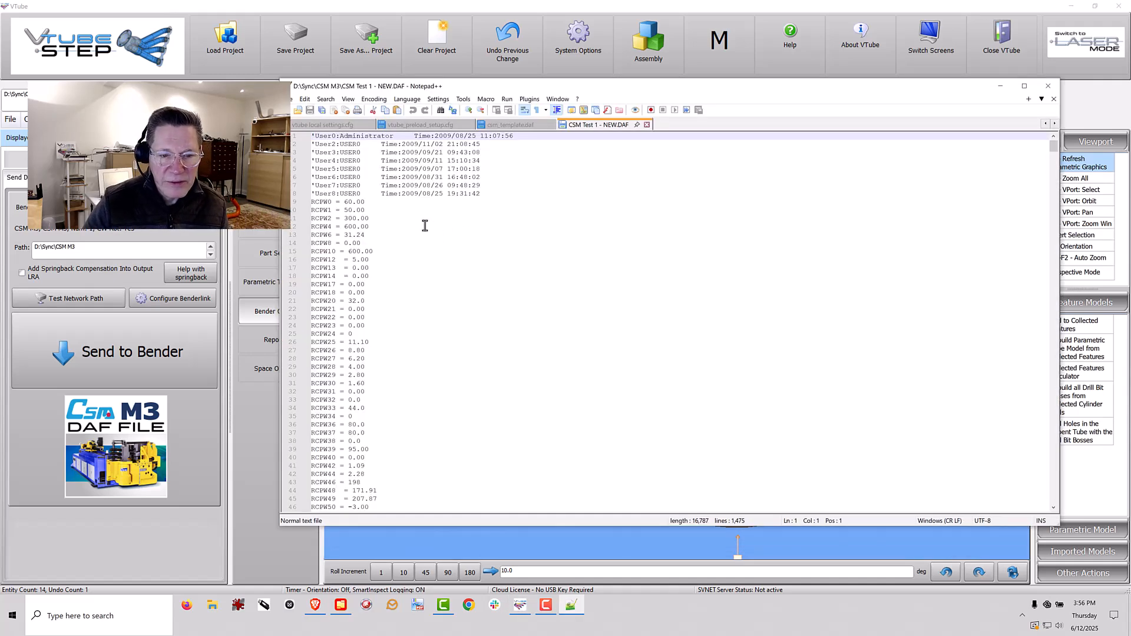
# Find the Step 0 data in the exported DAF file and examine its Y, Ys and C values.
pyautogui.scroll(-17, 389, 265)
pyautogui.scroll(-20, 391, 306)
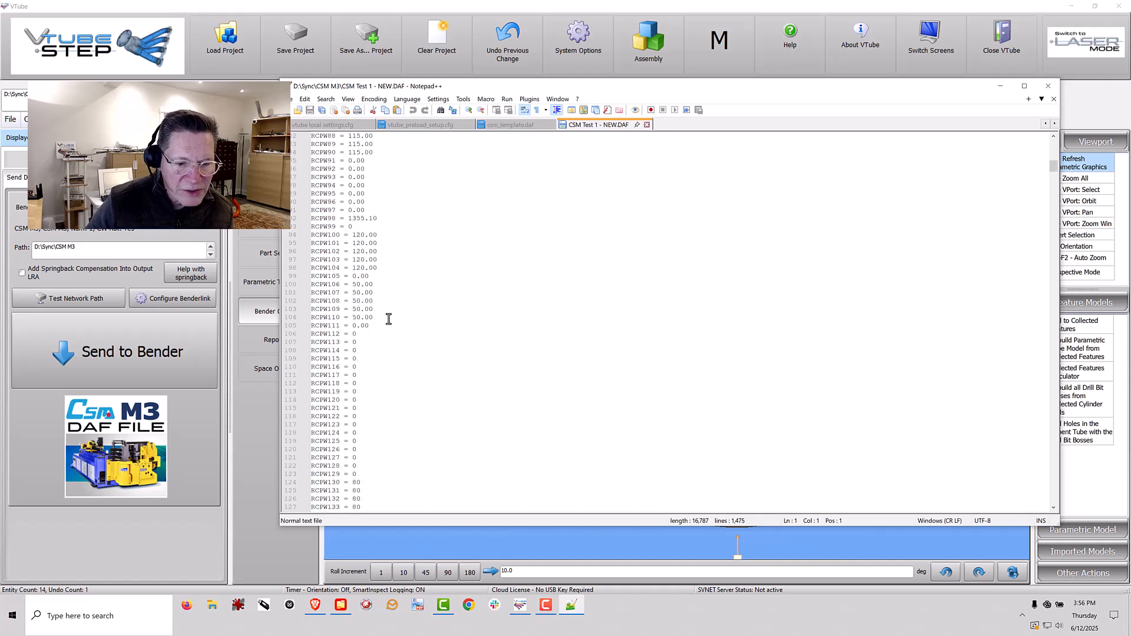
pyautogui.scroll(-10, 379, 330)
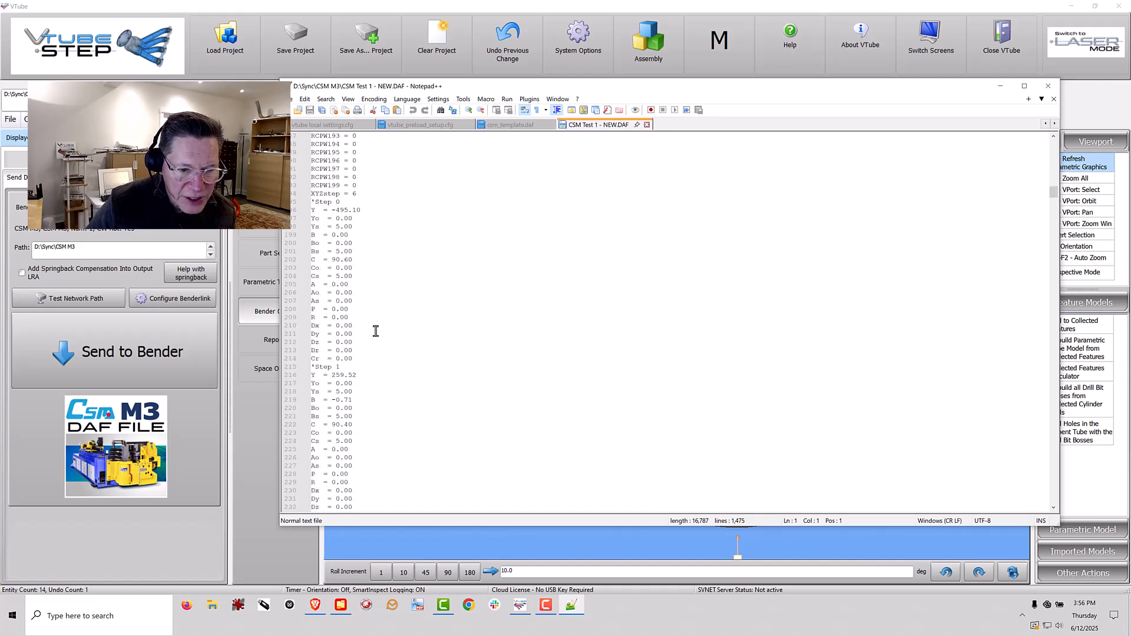
pyautogui.click(354, 227)
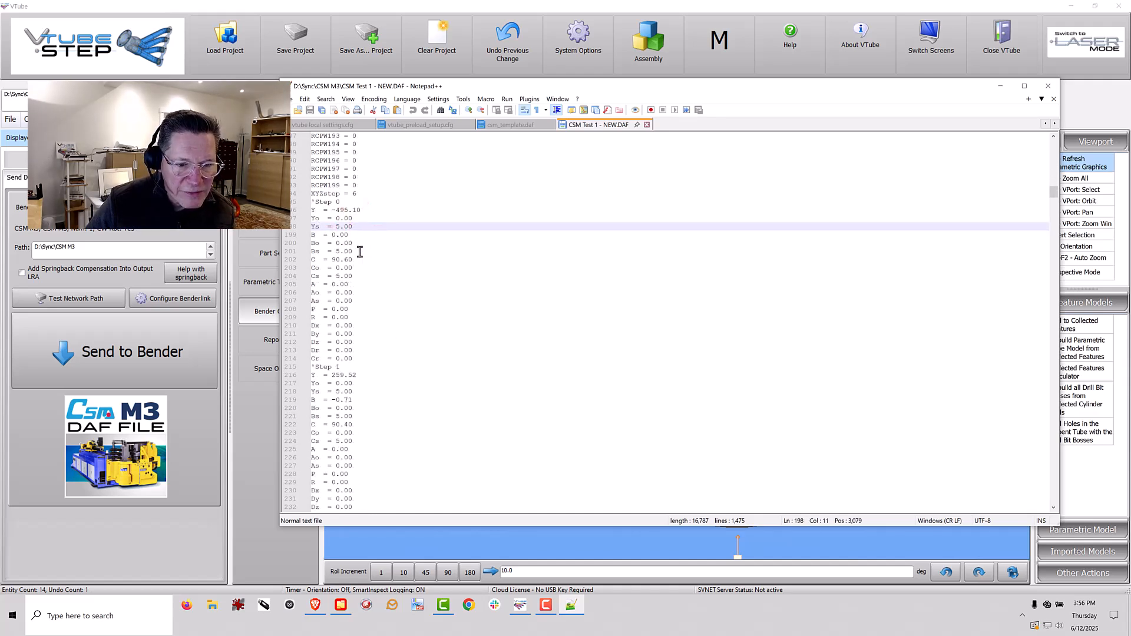
pyautogui.click(355, 276)
pyautogui.click(354, 261)
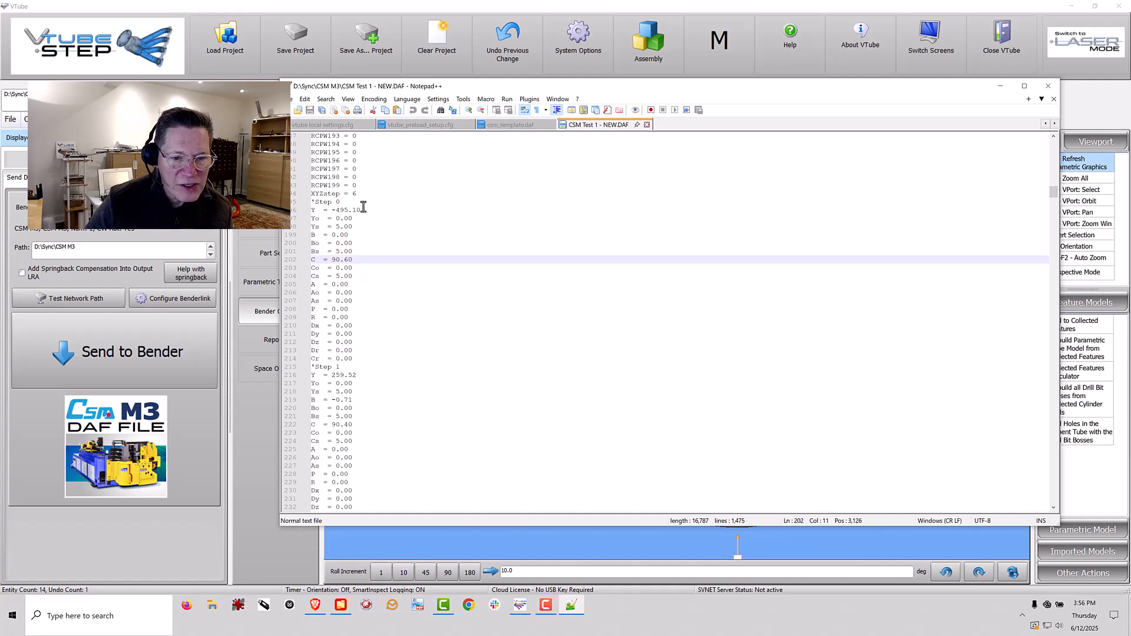
pyautogui.moveTo(361, 211); pyautogui.dragTo(298, 212)
pyautogui.click(354, 228)
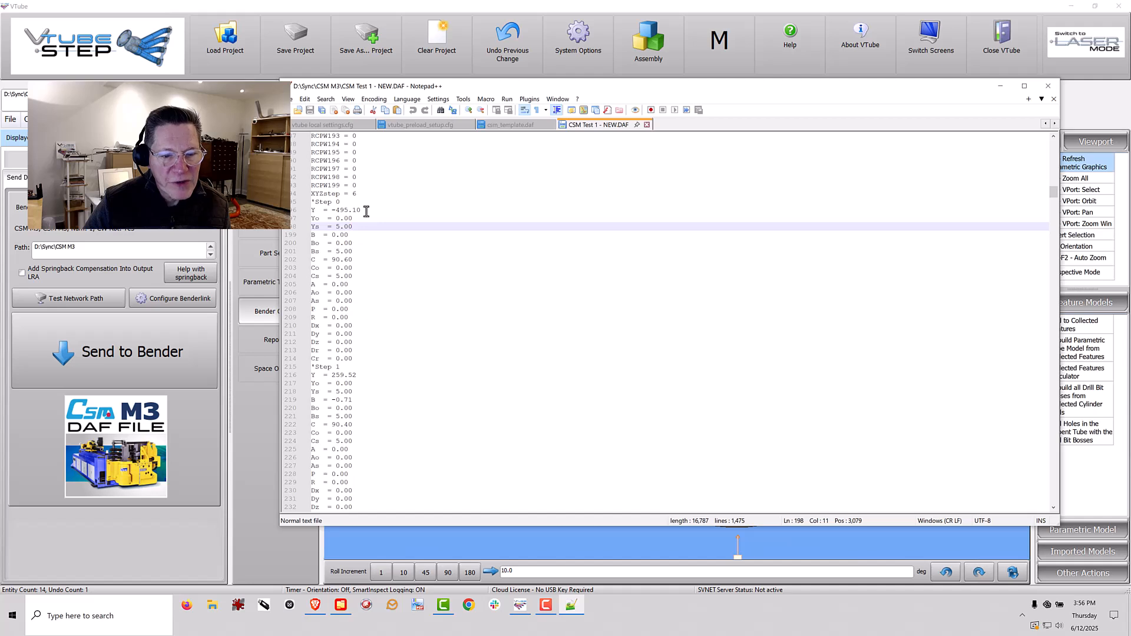
pyautogui.click(355, 260)
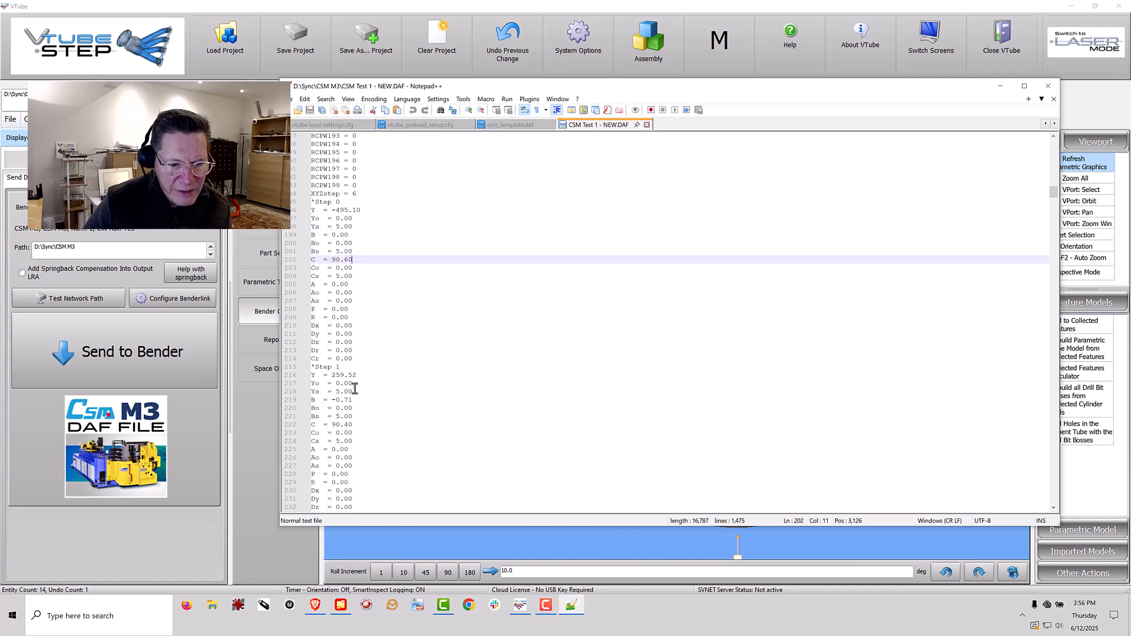
# Examine the Step 1 bend data in the exported DAF file, and close the file and the text editor.
pyautogui.click(354, 415)
pyautogui.scroll(-3, 383, 427)
pyautogui.scroll(2, 392, 406)
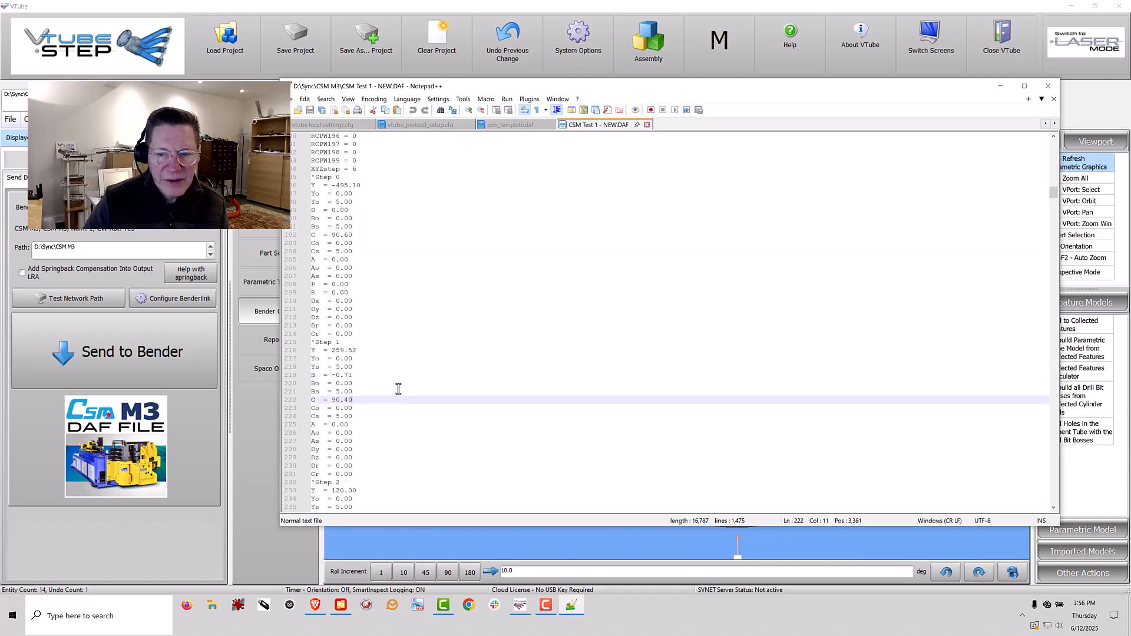
pyautogui.scroll(1, 398, 389)
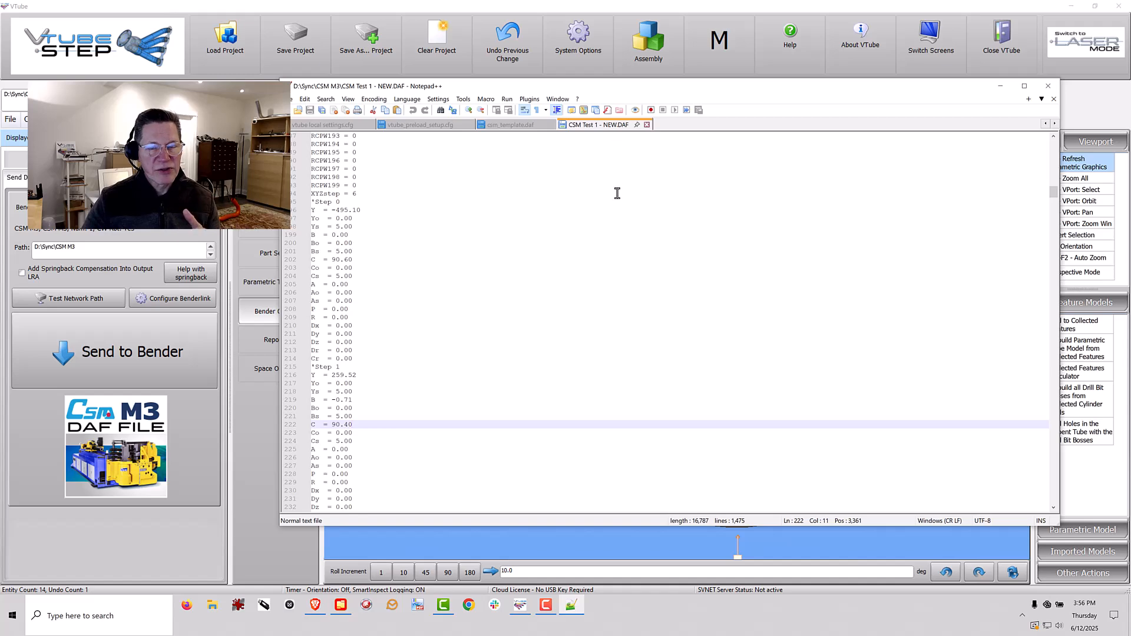
pyautogui.click(647, 125)
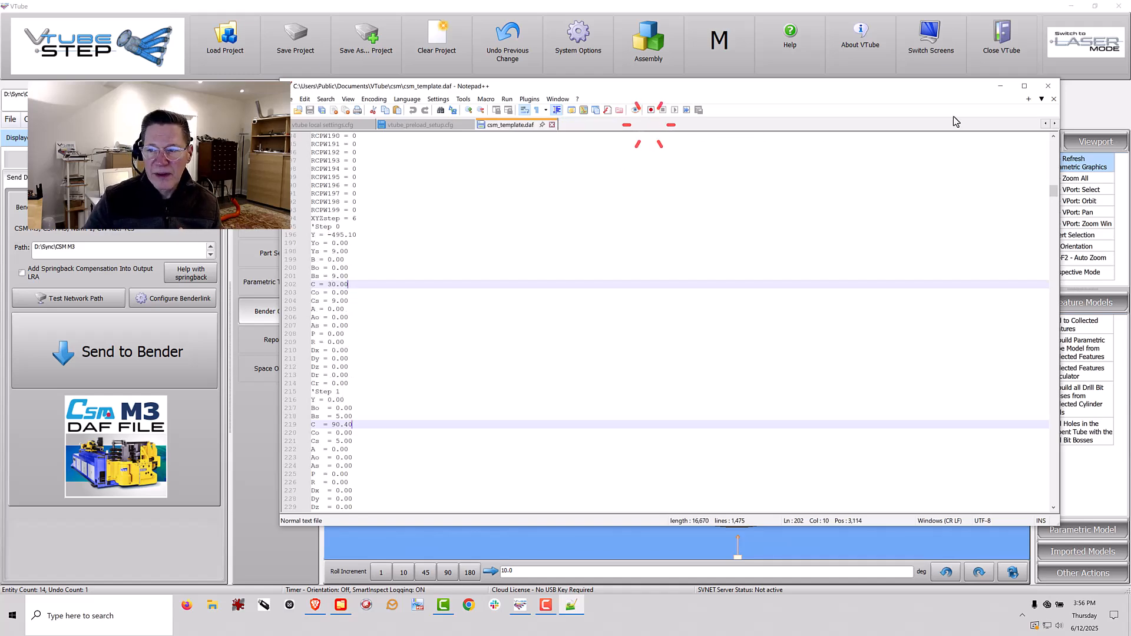
pyautogui.click(1047, 86)
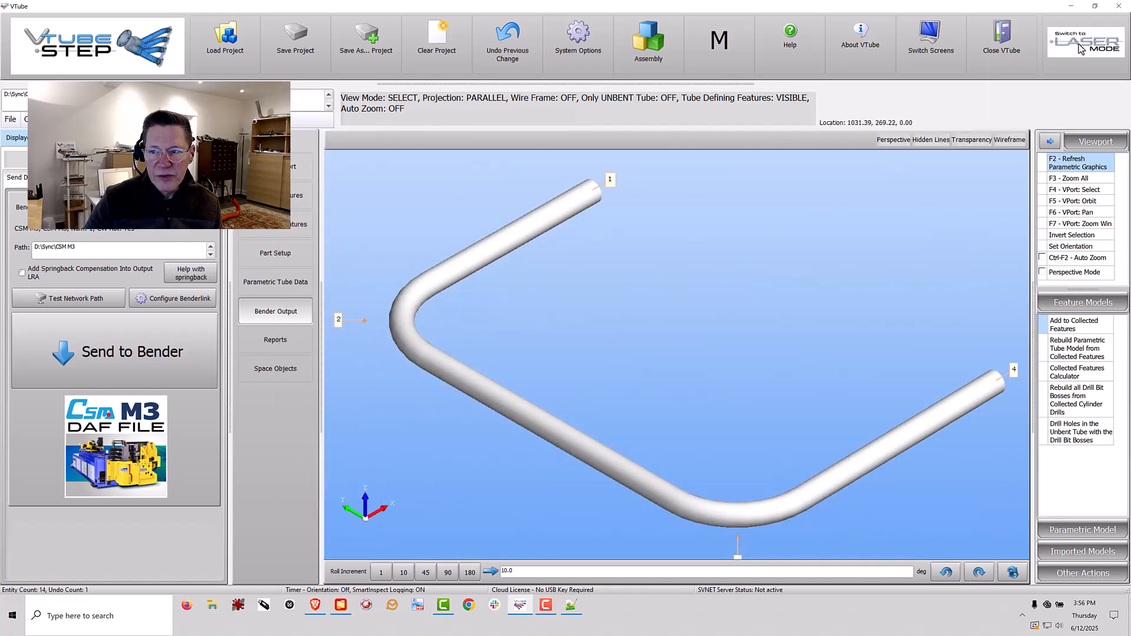
# In VTube's laser mode, recall the bender data from CSM Test 1 - NEW.DAF, using the incoming part number.
pyautogui.click(1091, 44)
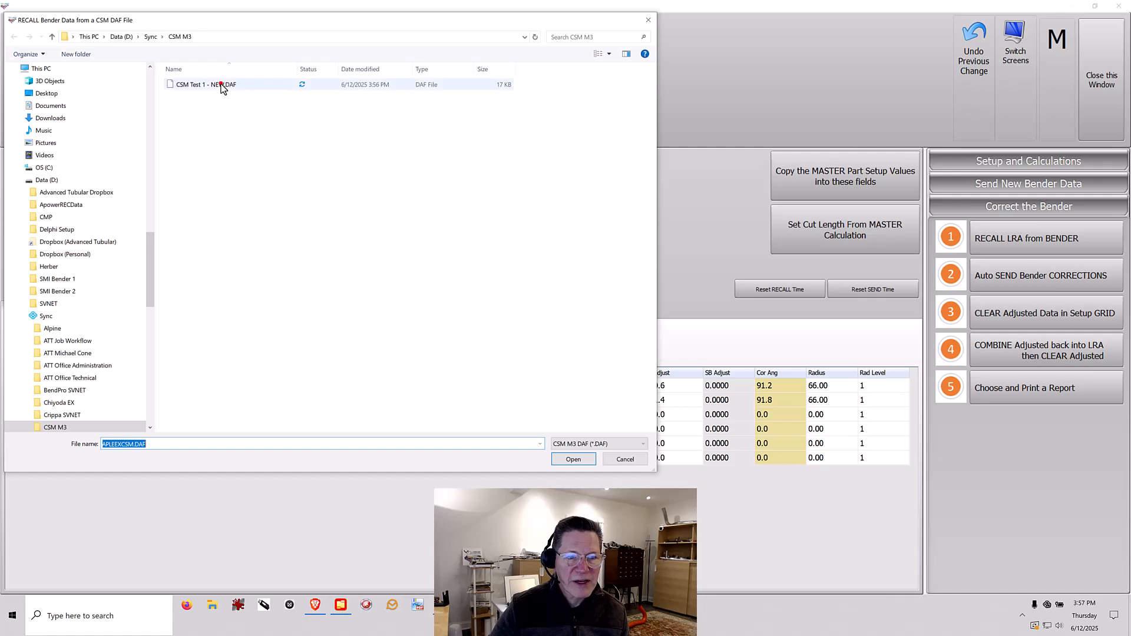
pyautogui.click(223, 85)
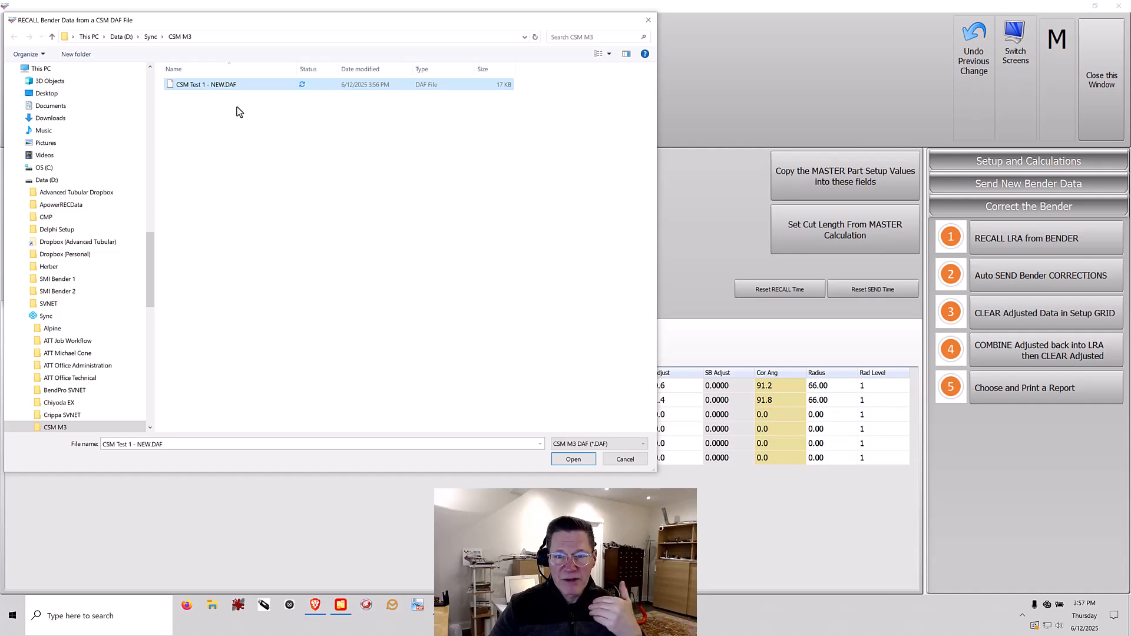
pyautogui.click(573, 459)
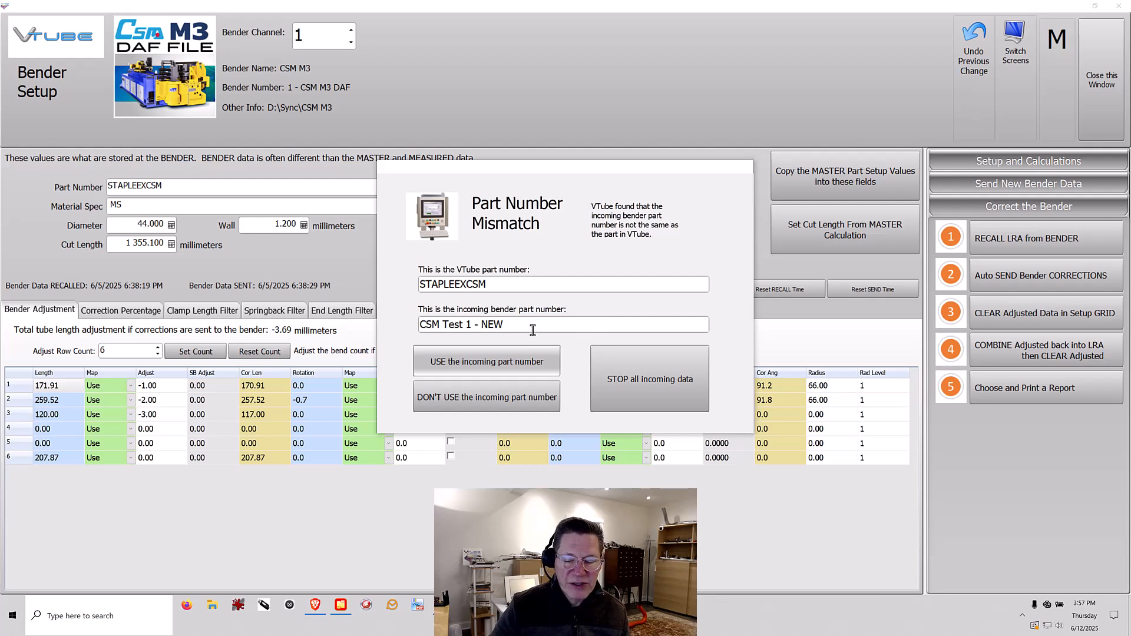
pyautogui.click(533, 359)
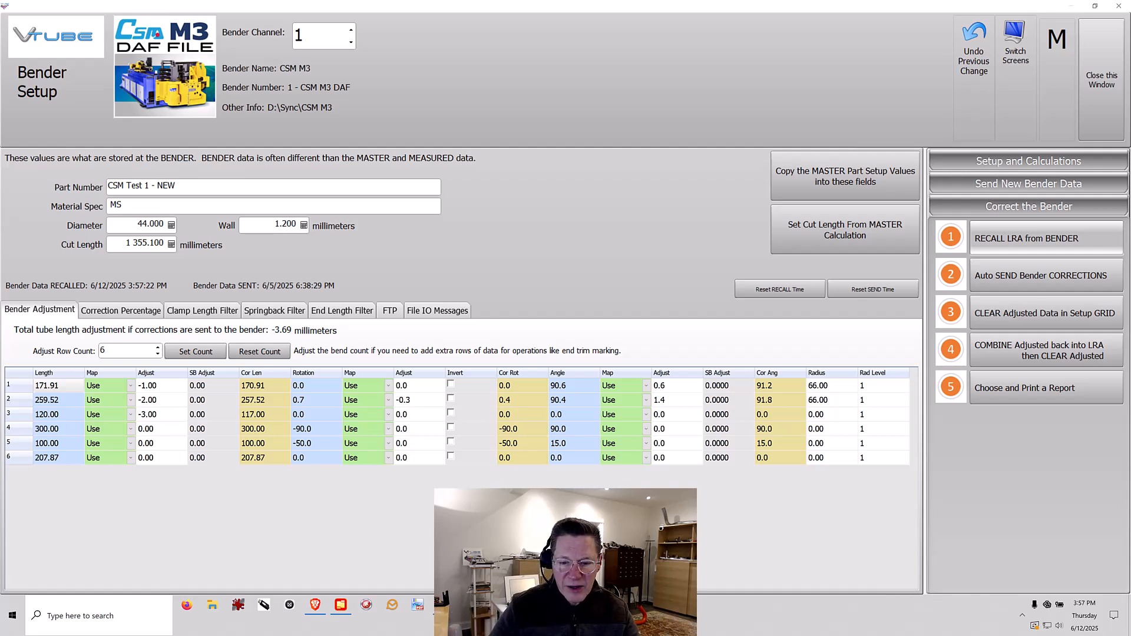
# Check the correction percentages for lengths, rotations and bends, and the angle adjustments of the recalled bends.
pyautogui.click(121, 310)
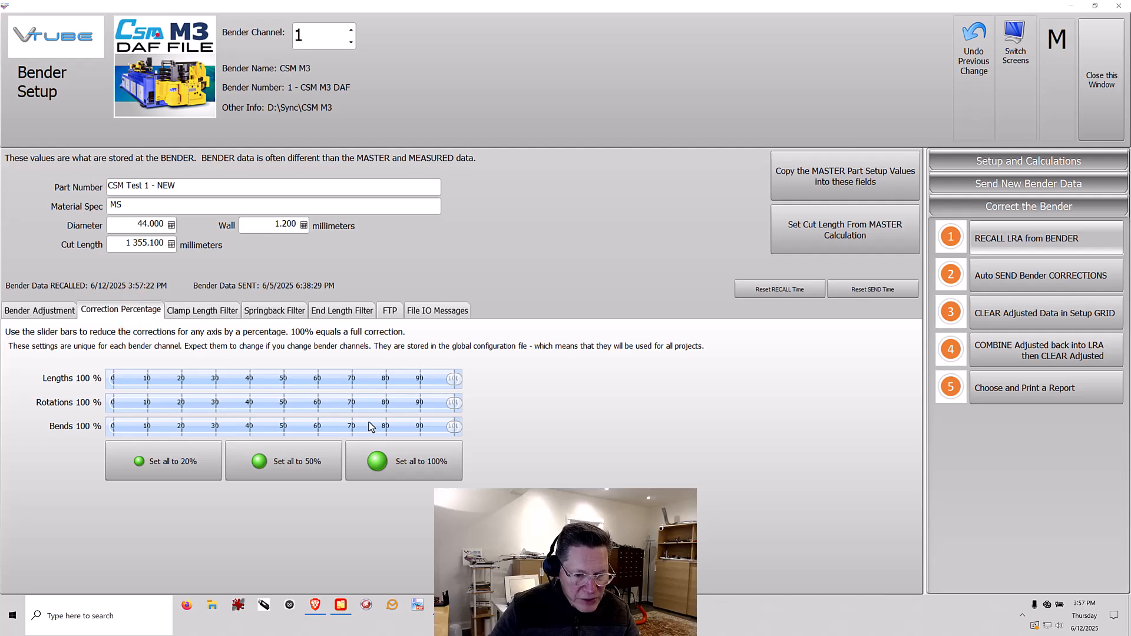
pyautogui.click(50, 310)
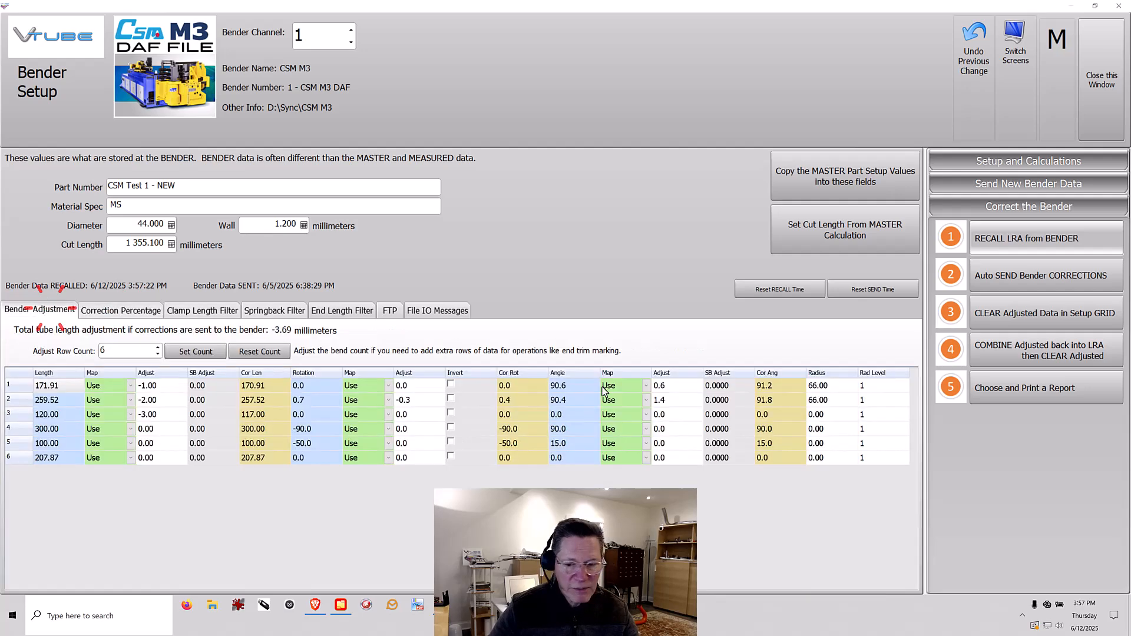
pyautogui.click(679, 387)
# Send the bender corrections to a new DAF file named CSM Test 1 - NEW CORRECTED.DAF in the CSM M3 folder.
pyautogui.click(1055, 280)
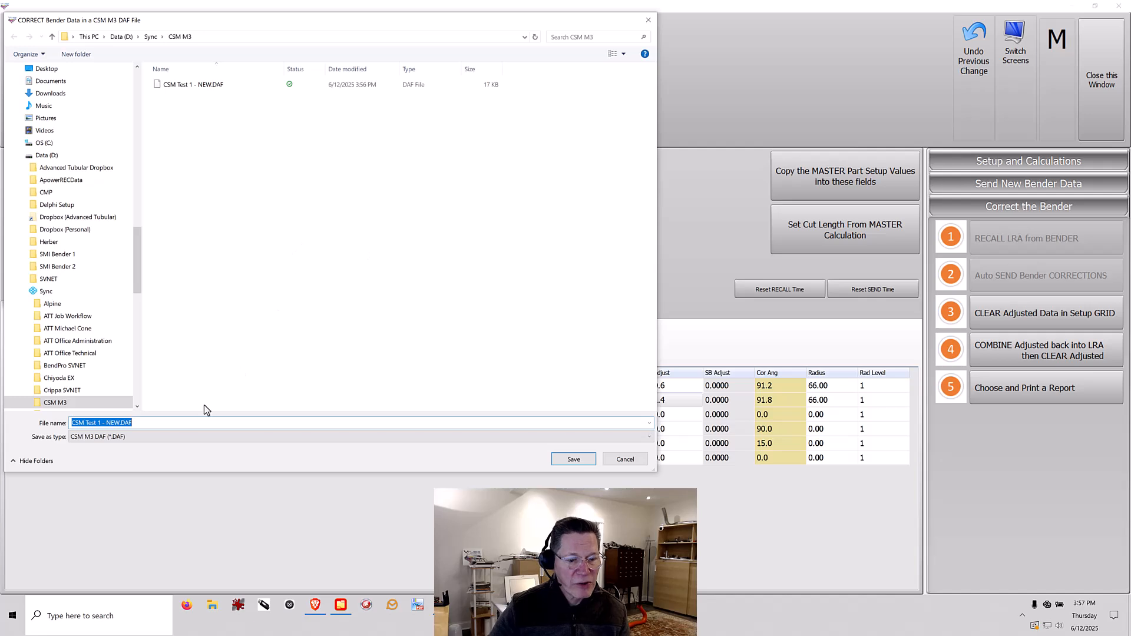
pyautogui.click(174, 422)
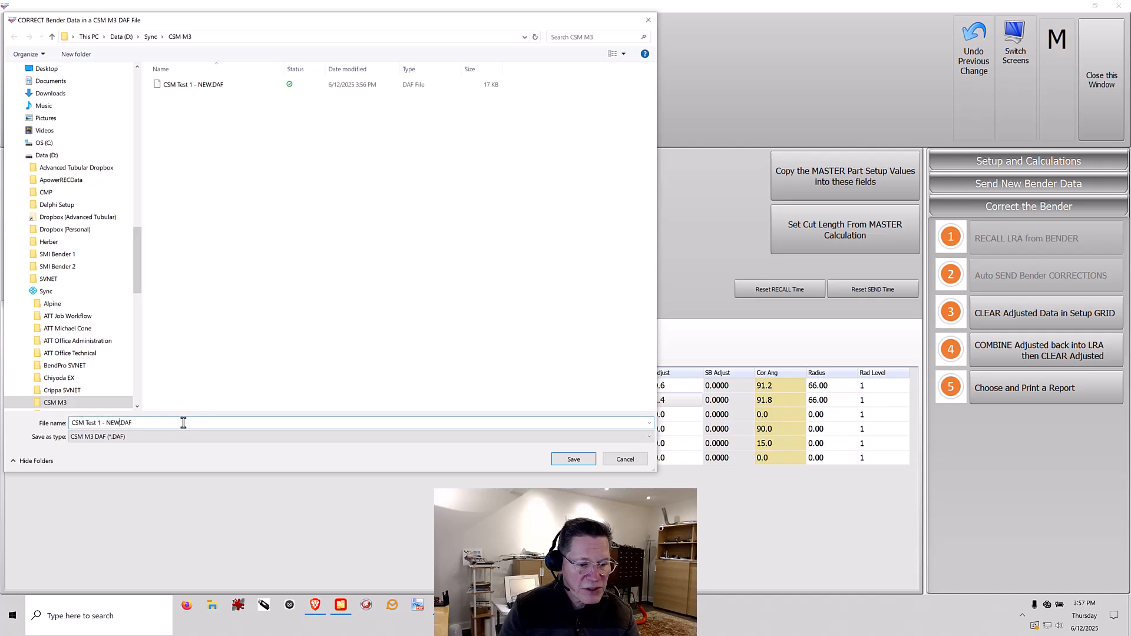
pyautogui.write('CORRECTED')
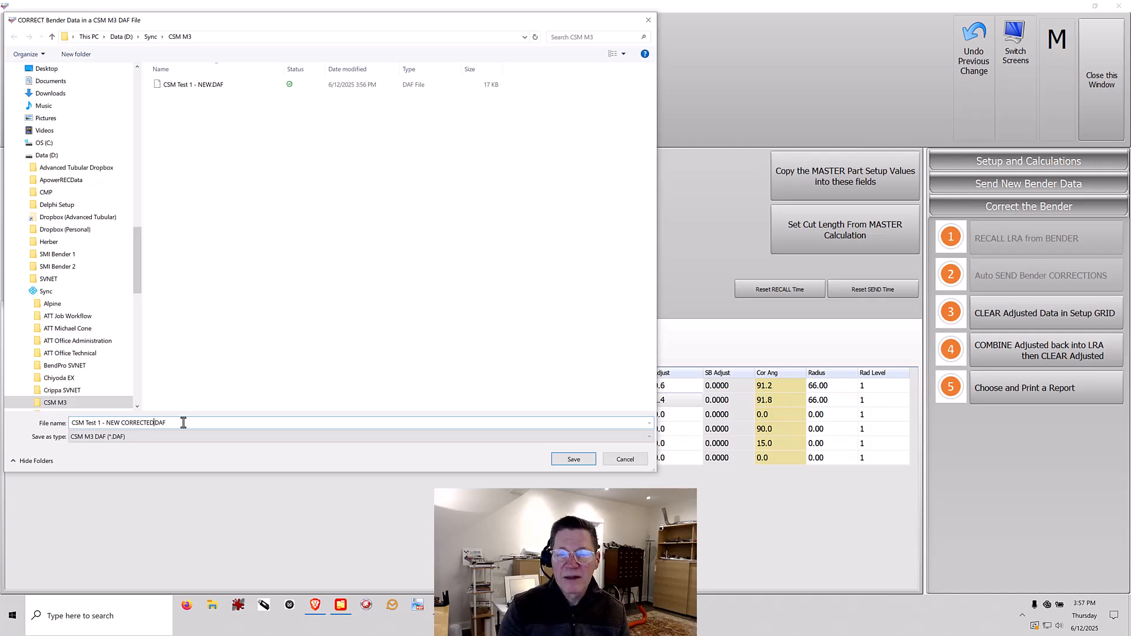
pyautogui.press('Return')
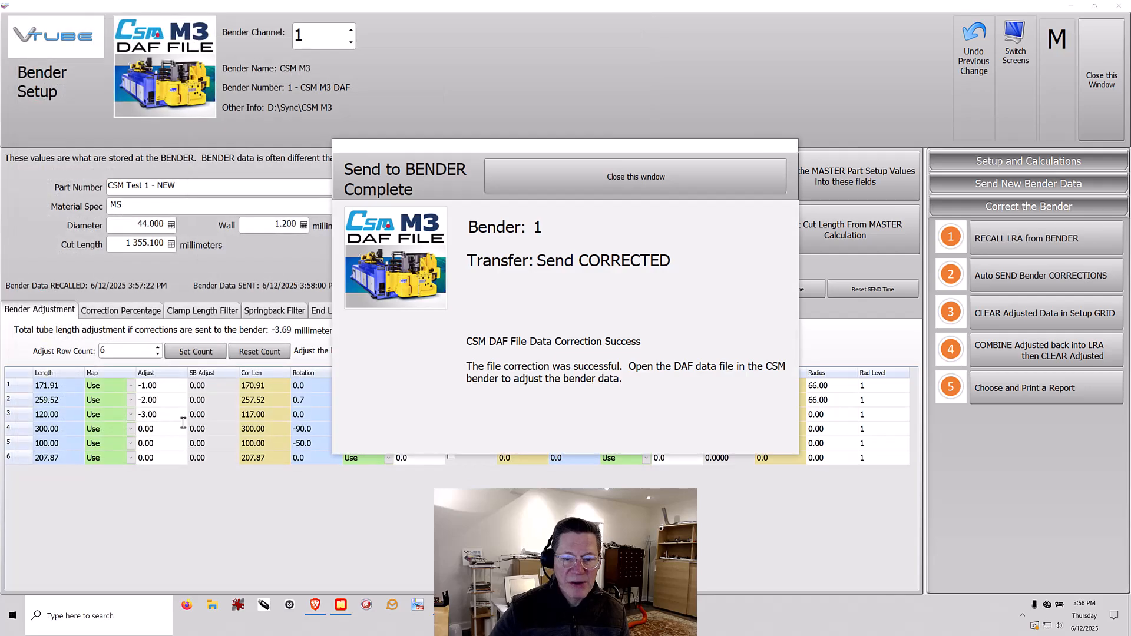
pyautogui.click(686, 175)
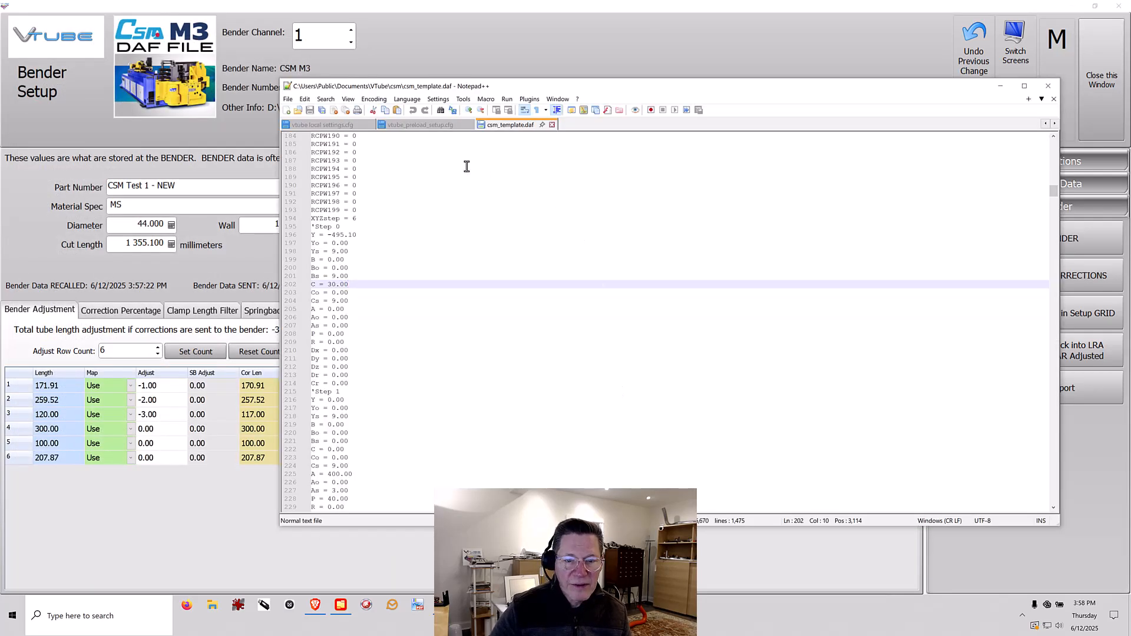
# In Notepad++, open CSM Test 1 - NEW CORRECTED.DAF from the CSM M3 folder.
pyautogui.click(322, 112)
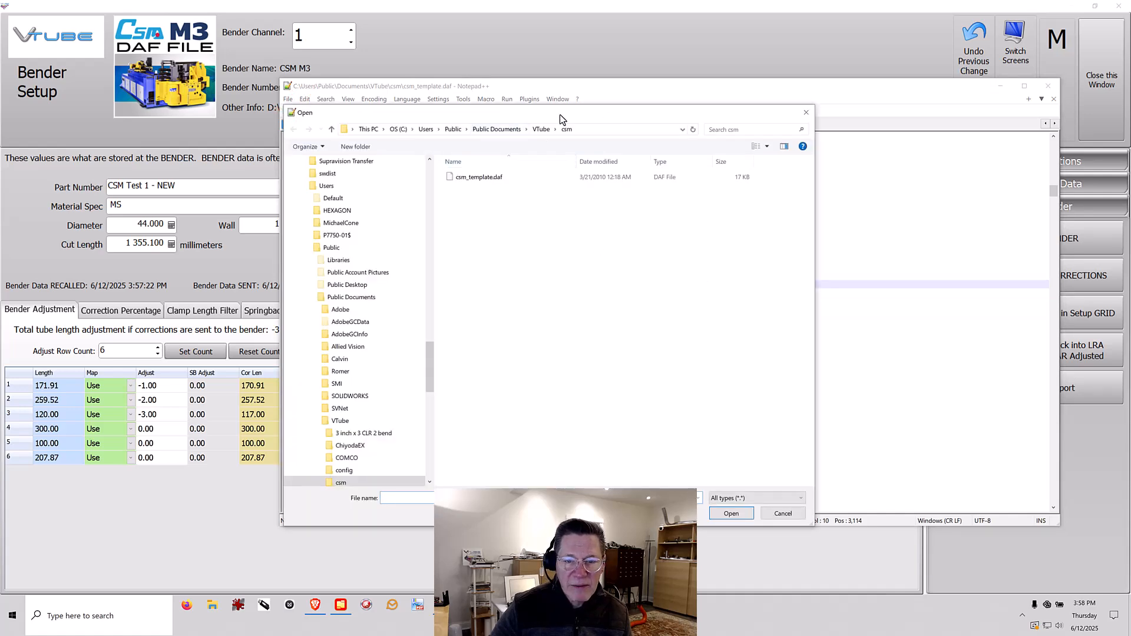
pyautogui.moveTo(560, 114); pyautogui.dragTo(621, 129)
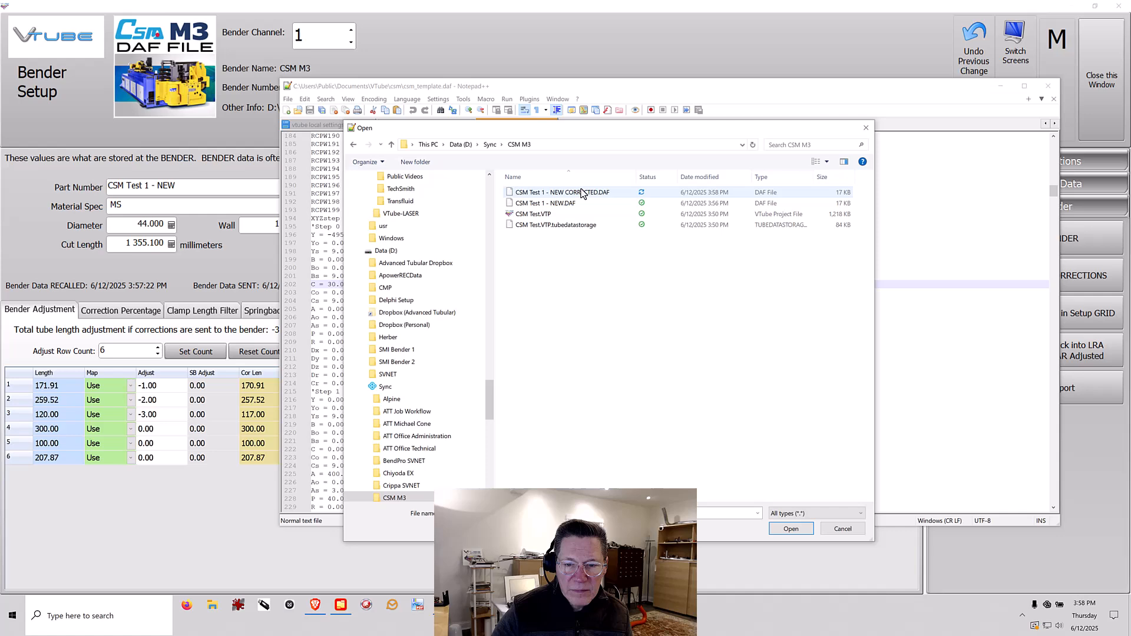
pyautogui.doubleClick(581, 193)
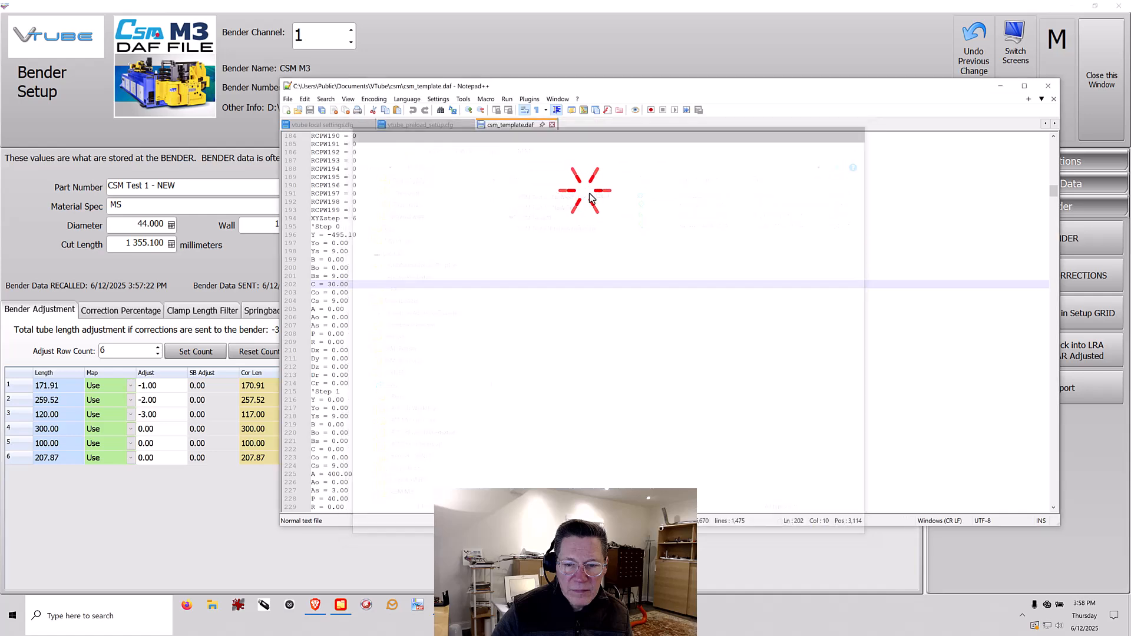
# Check the Co bend offsets of Step 0 and Step 1 in the corrected file against VTube's angle adjustments.
pyautogui.scroll(-20, 464, 281)
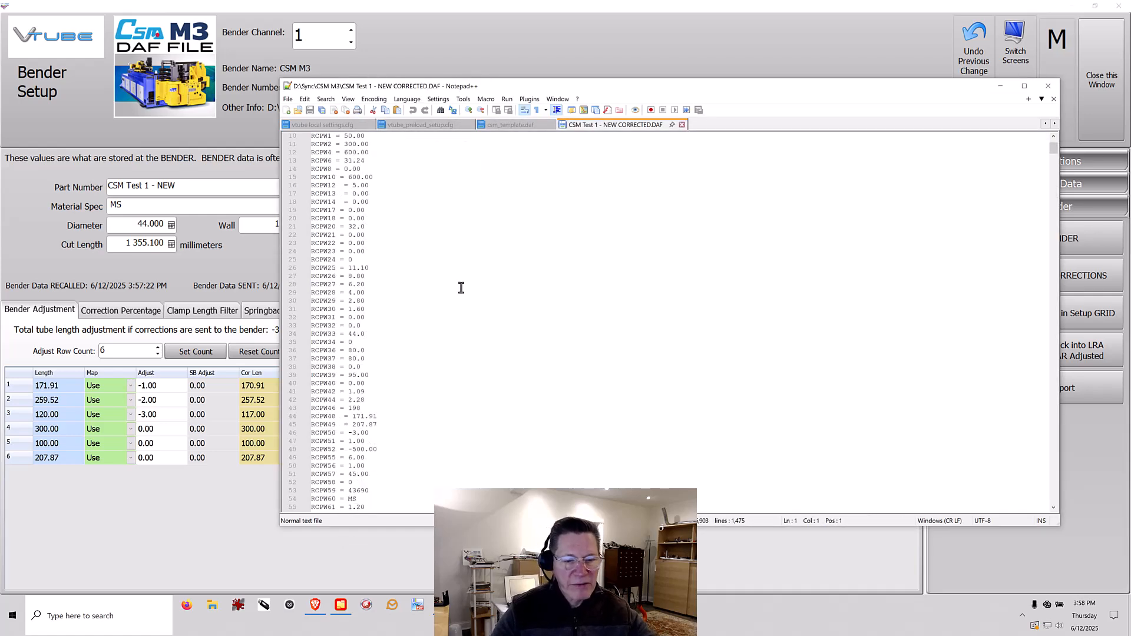
pyautogui.scroll(-20, 416, 370)
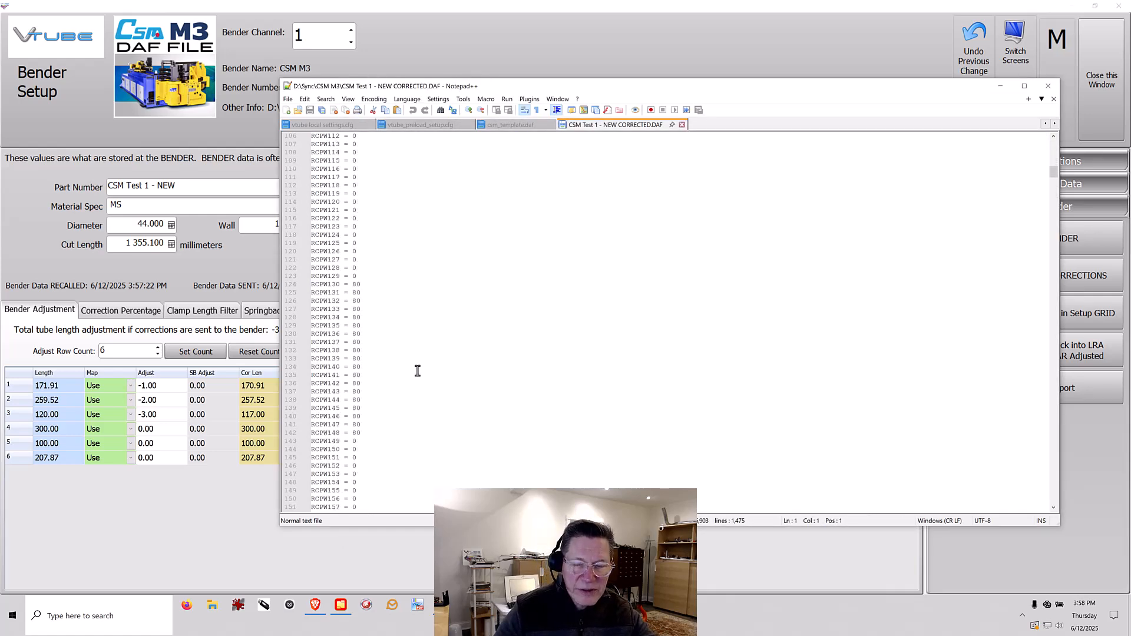
pyautogui.scroll(-10, 421, 367)
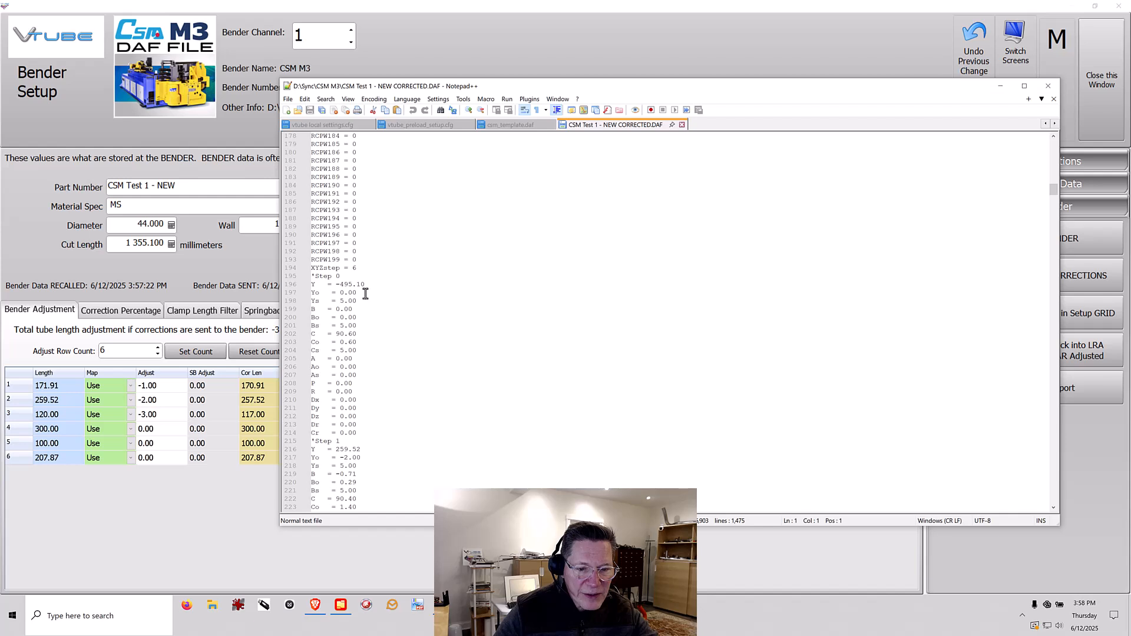
pyautogui.moveTo(358, 343); pyautogui.dragTo(342, 346)
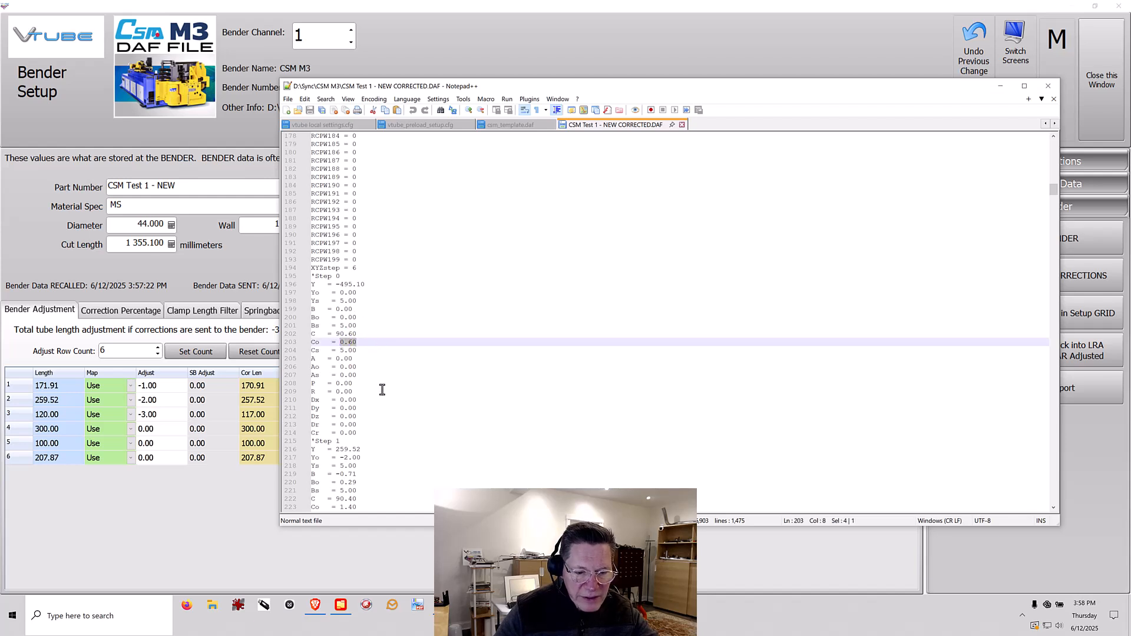
pyautogui.scroll(-7, 379, 388)
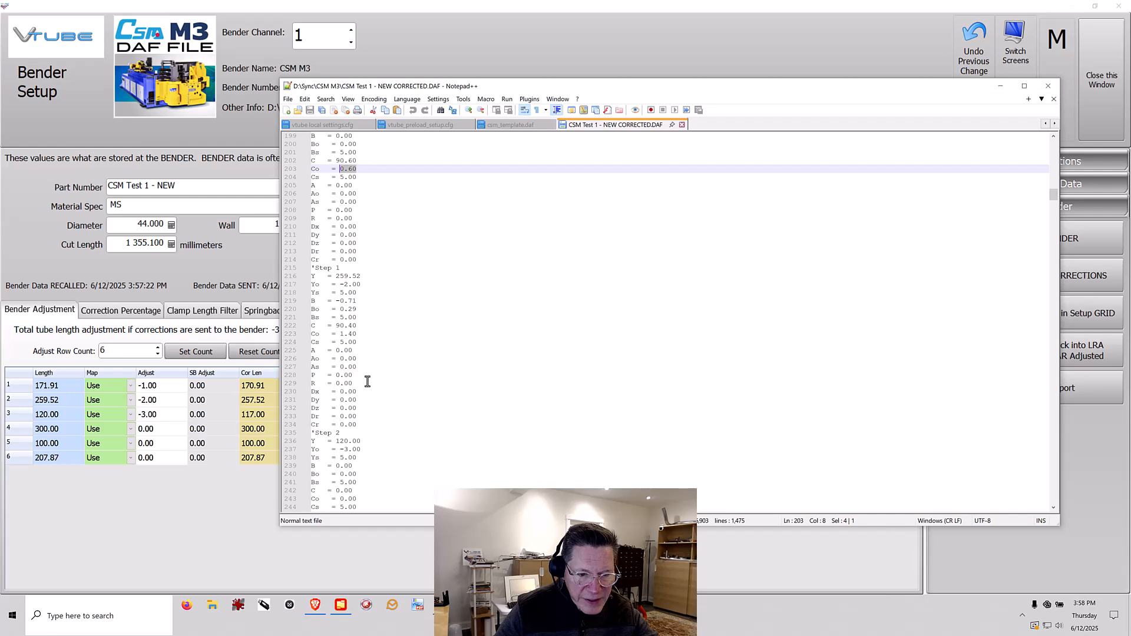
pyautogui.moveTo(361, 334); pyautogui.dragTo(342, 334)
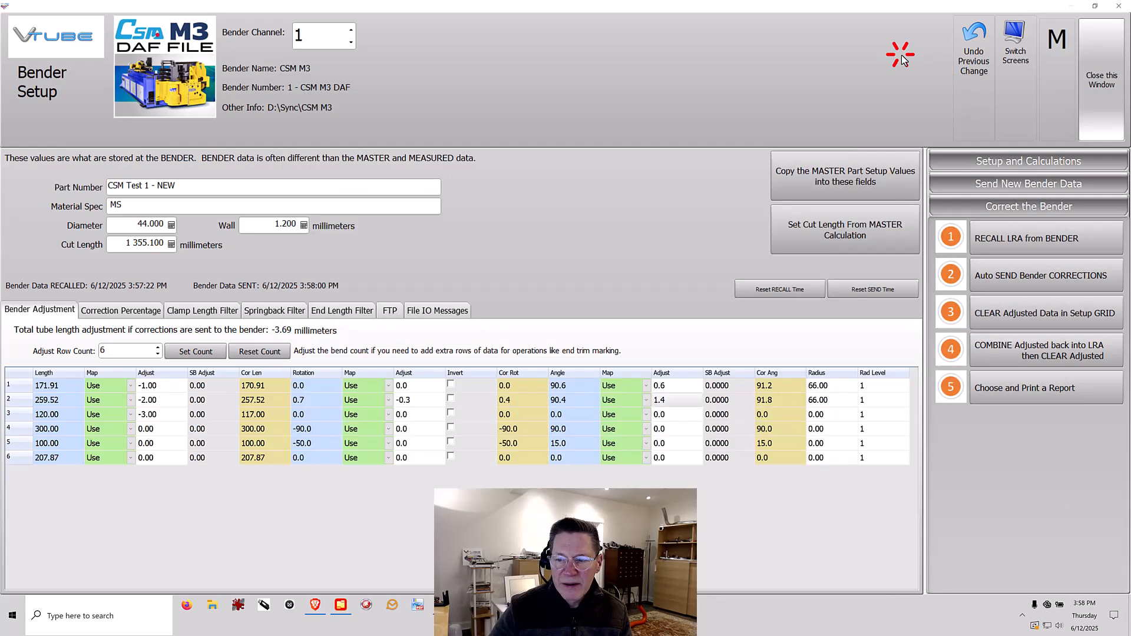
pyautogui.click(902, 61)
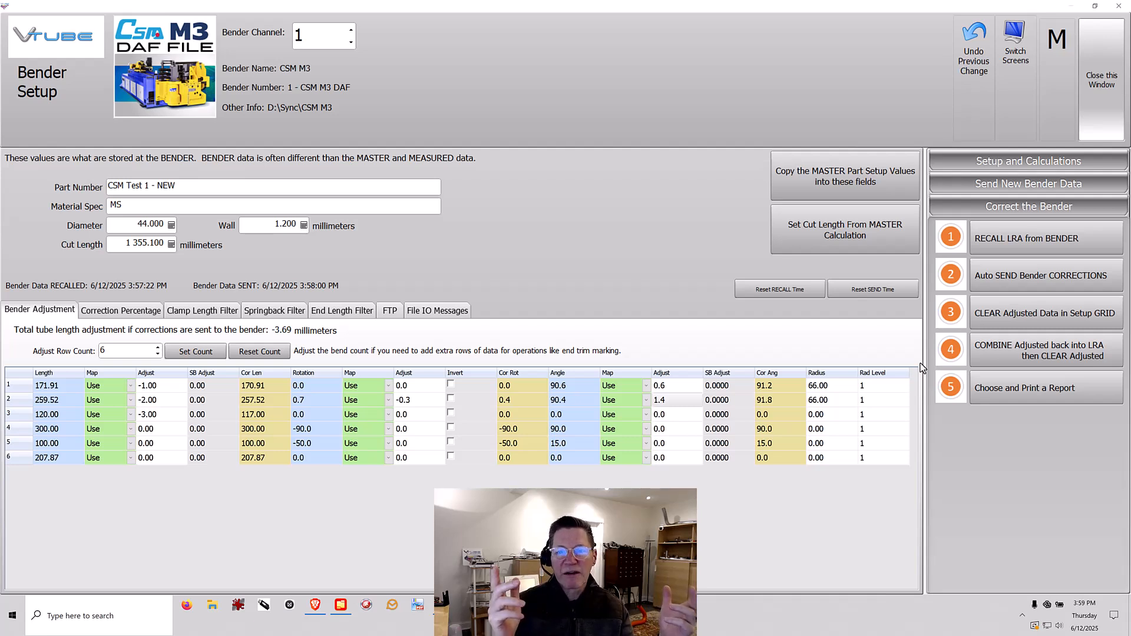
pyautogui.click(666, 385)
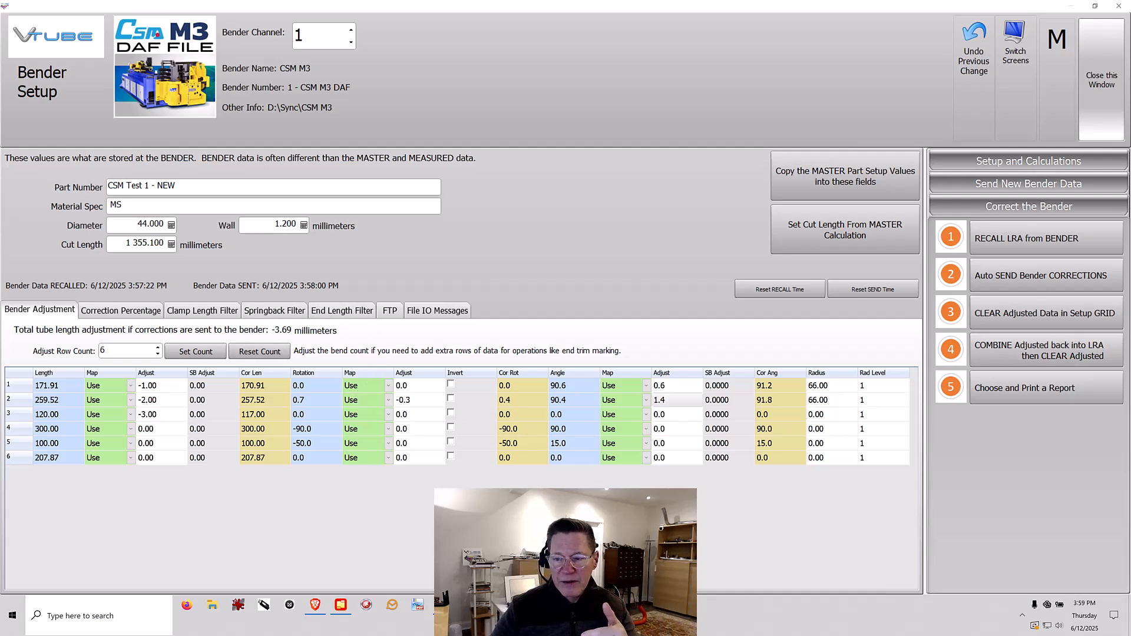
# Recall the bender data from CSM Test 1 - NEW CORRECTED.DAF, using the incoming part number.
pyautogui.click(1023, 237)
pyautogui.click(263, 84)
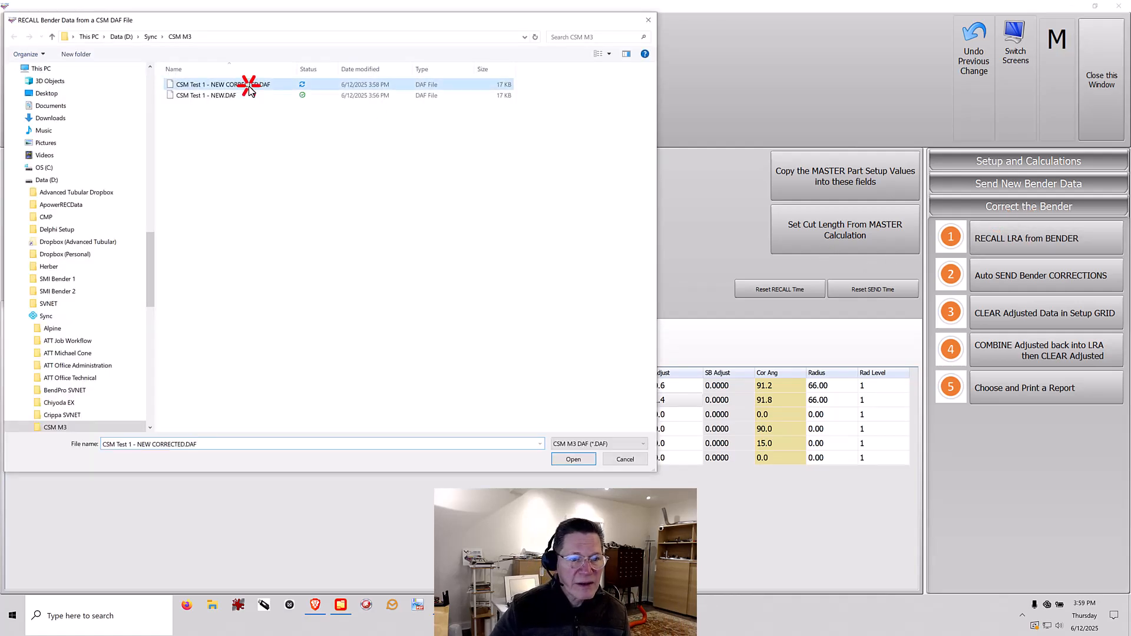
pyautogui.click(574, 459)
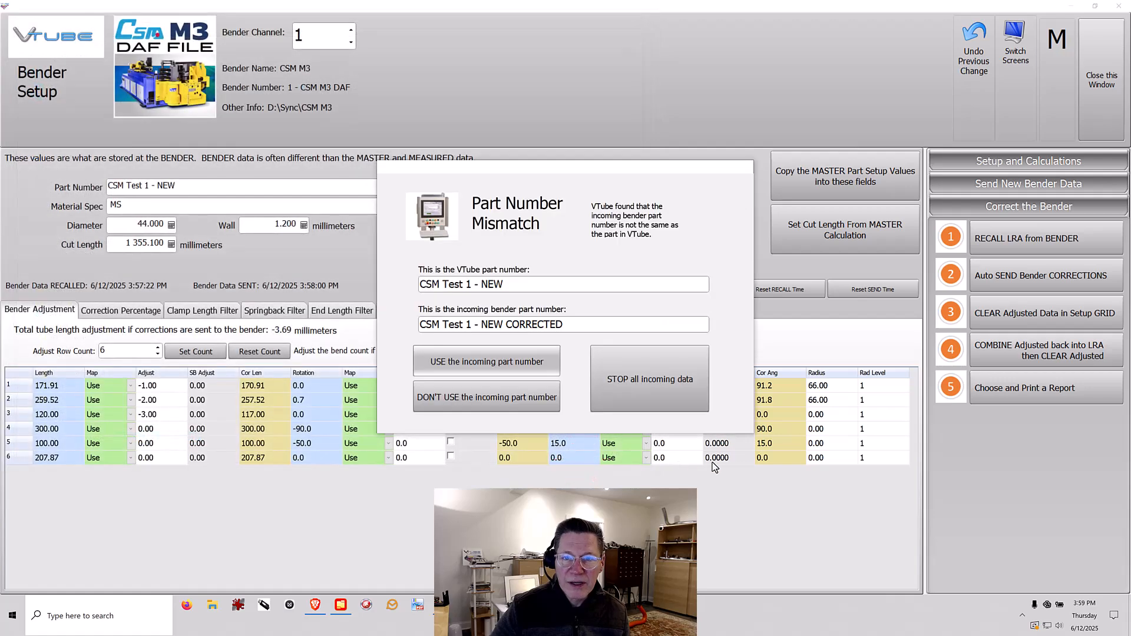
pyautogui.click(486, 360)
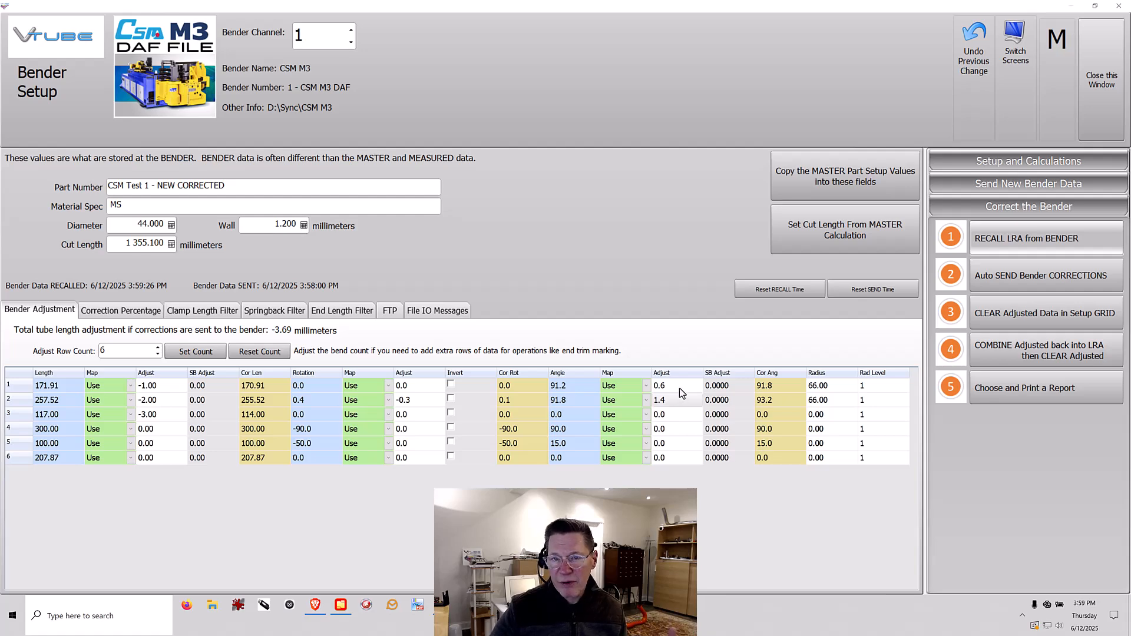
# Send the bender corrections to a new DAF file named CSM Test 2 - NEW CORRECTED.DAF in the CSM M3 folder.
pyautogui.click(973, 287)
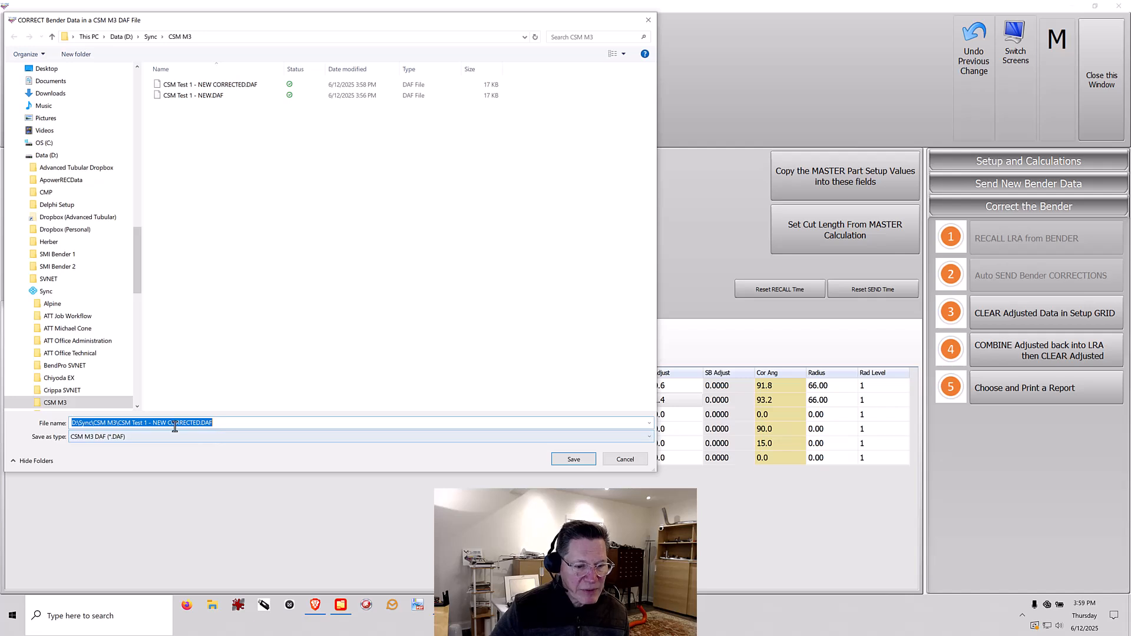
pyautogui.click(175, 426)
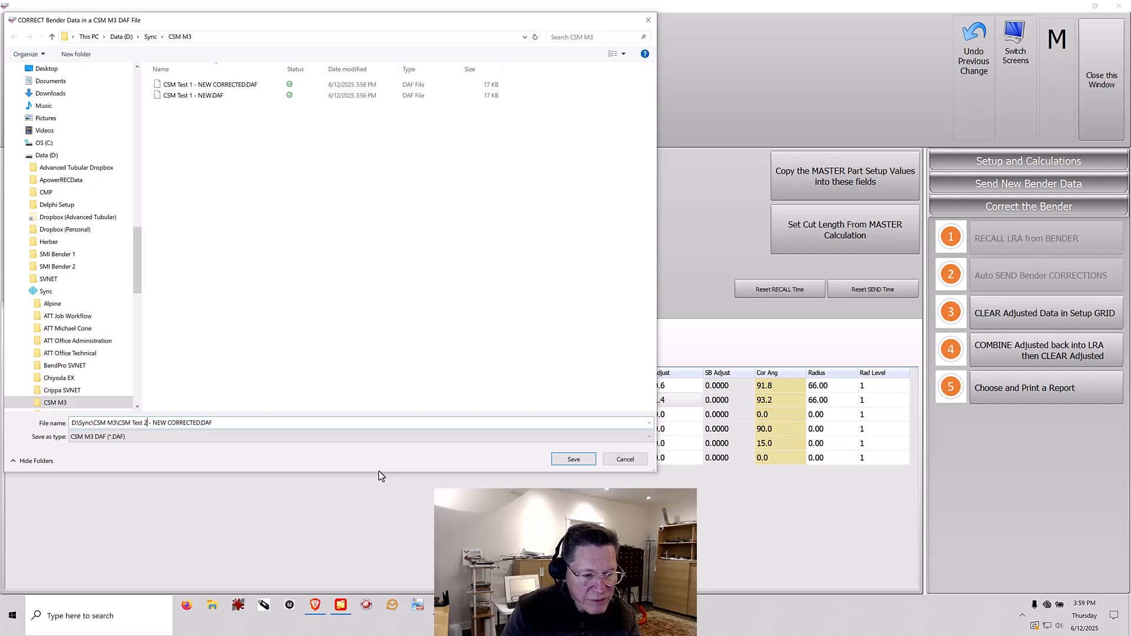
pyautogui.press('Return')
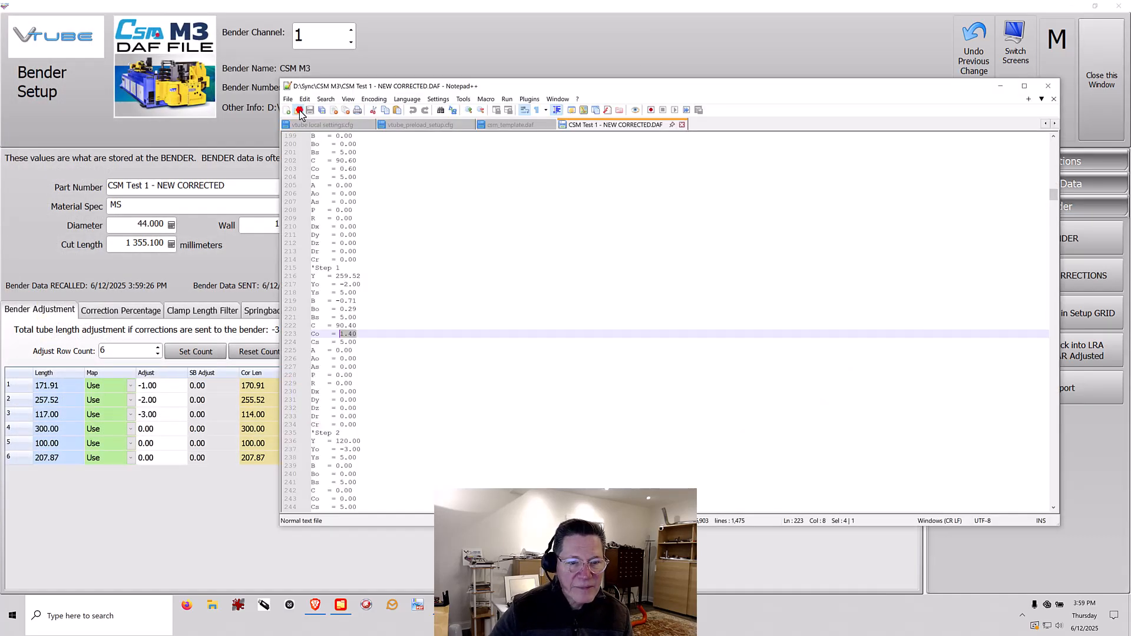
# Open CSM Test 2 - NEW CORRECTED.DAF in Notepad++ and check the Co bend offset of Step 0.
pyautogui.click(300, 111)
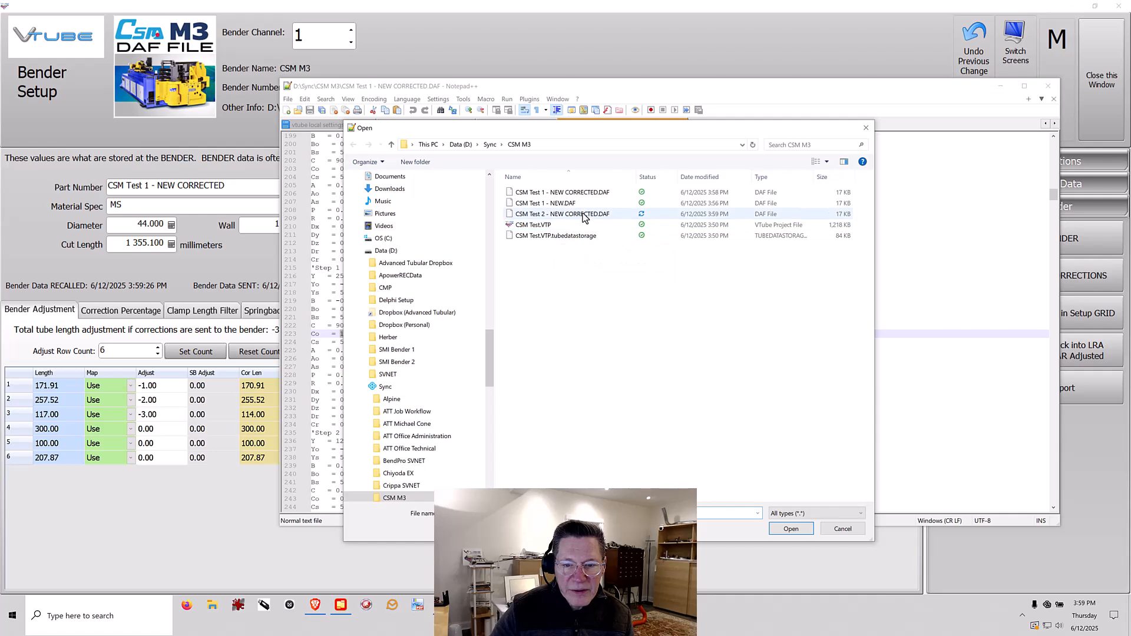
pyautogui.doubleClick(585, 215)
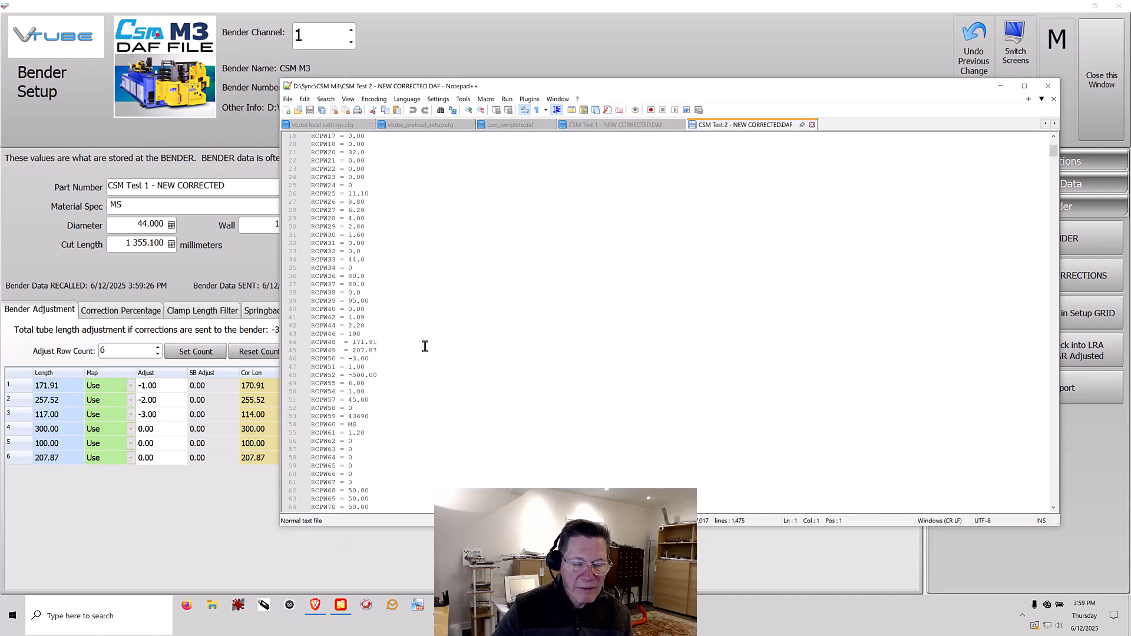
pyautogui.scroll(-7, 425, 346)
pyautogui.scroll(-11, 420, 348)
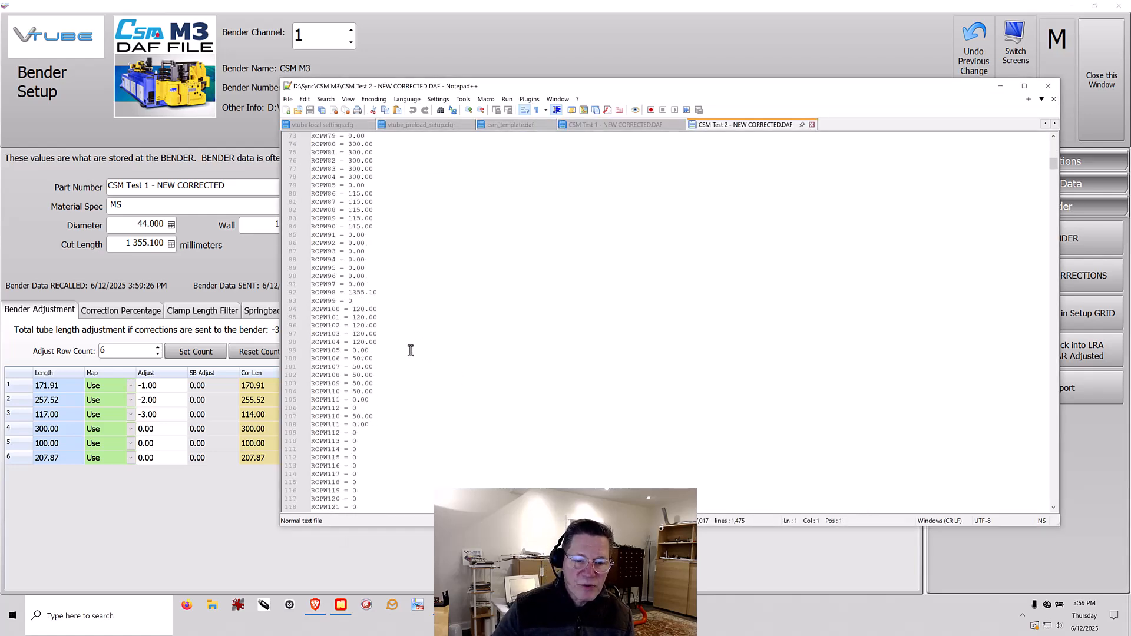
pyautogui.scroll(-12, 409, 350)
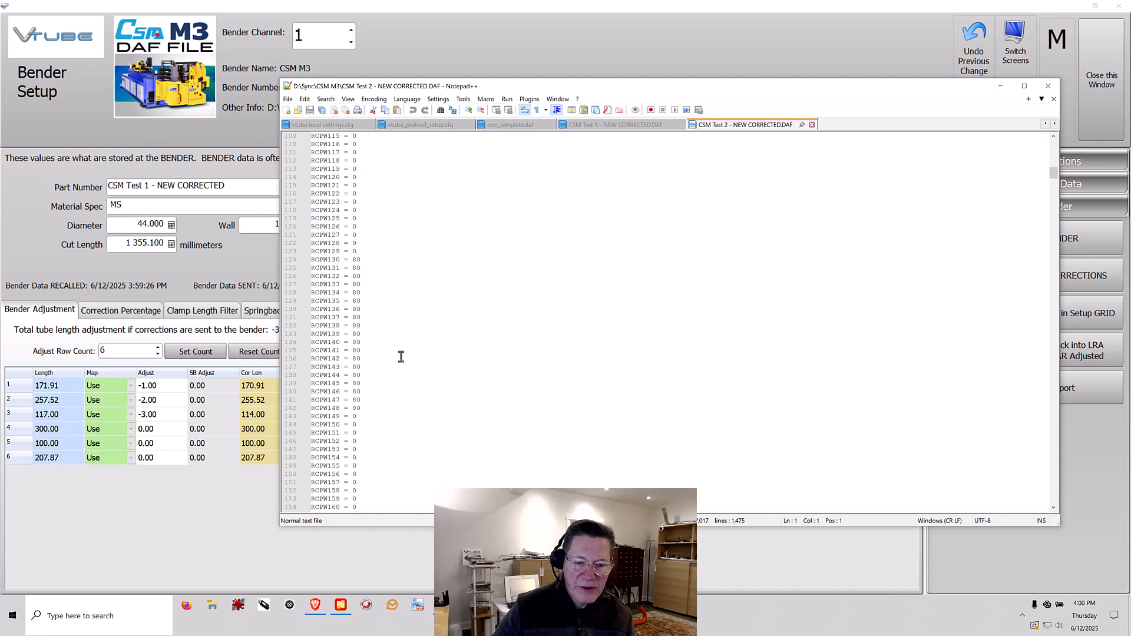
pyautogui.scroll(-12, 397, 362)
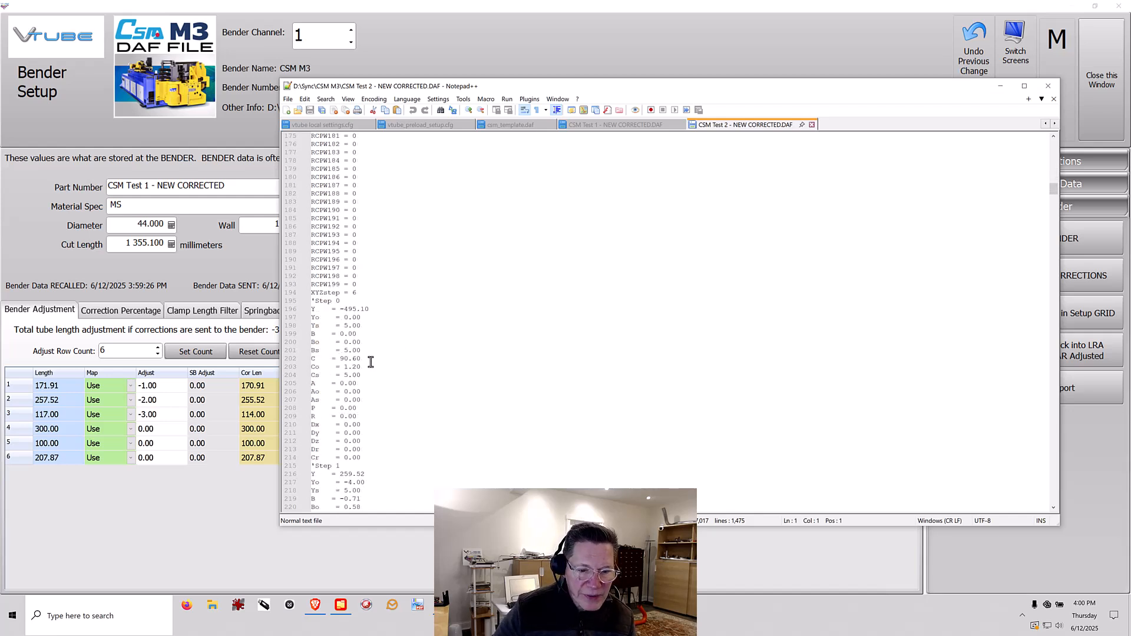
pyautogui.moveTo(369, 367)
pyautogui.mouseDown()
pyautogui.moveTo(379, 368)
pyautogui.moveTo(347, 368)
pyautogui.mouseUp()
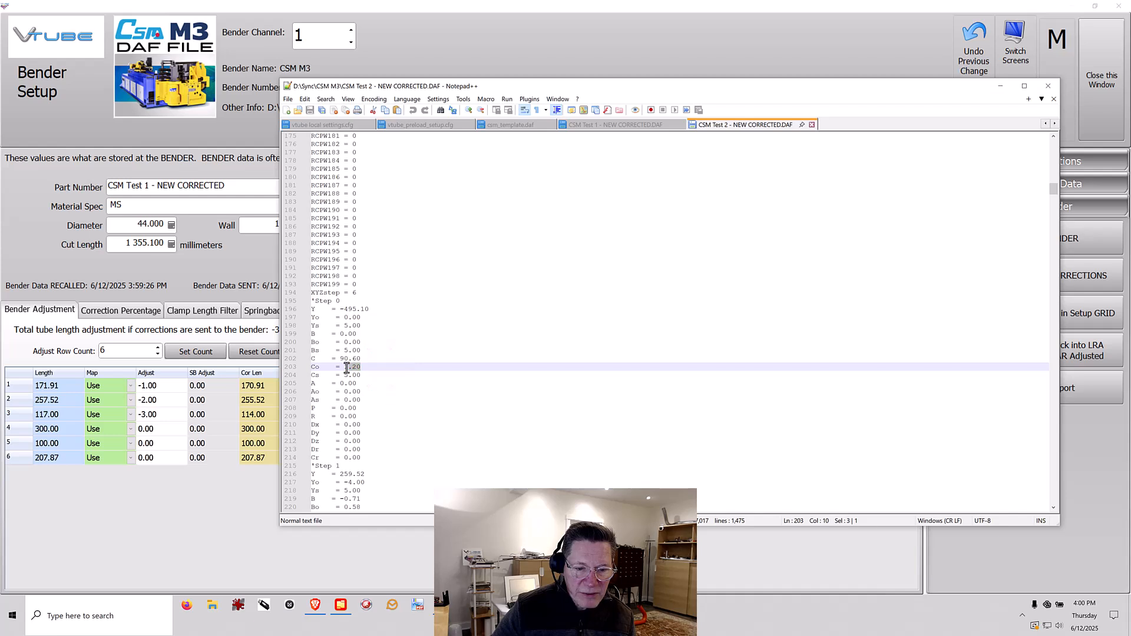
pyautogui.click(391, 366)
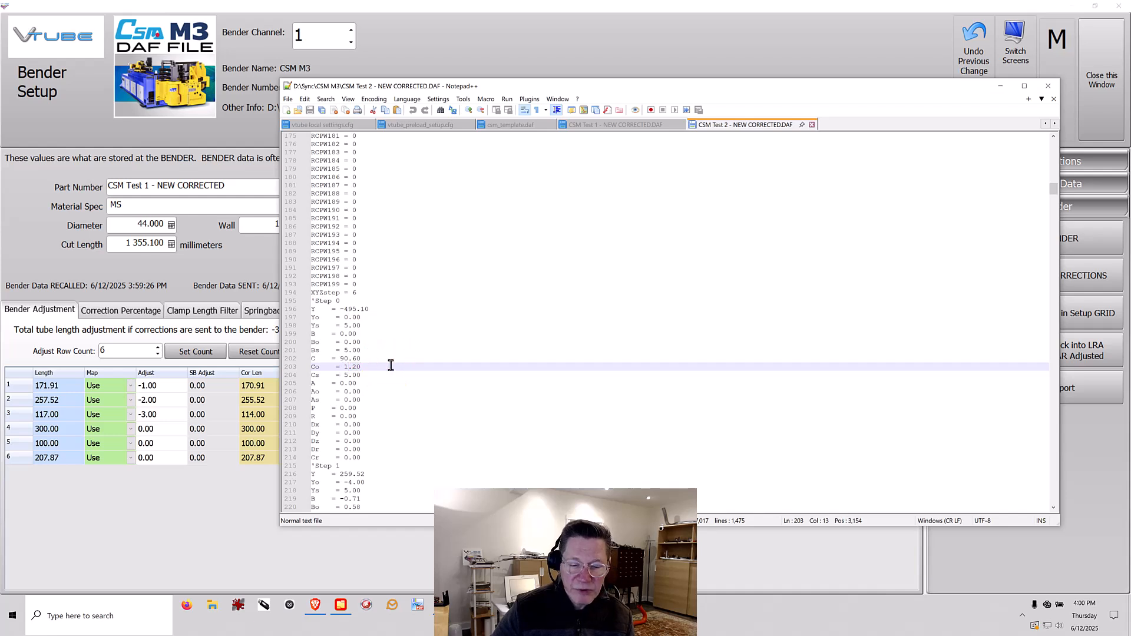
# Check the Co bend offset of Step 1 in the second corrected DAF file.
pyautogui.scroll(-3, 391, 365)
pyautogui.scroll(-3, 391, 365)
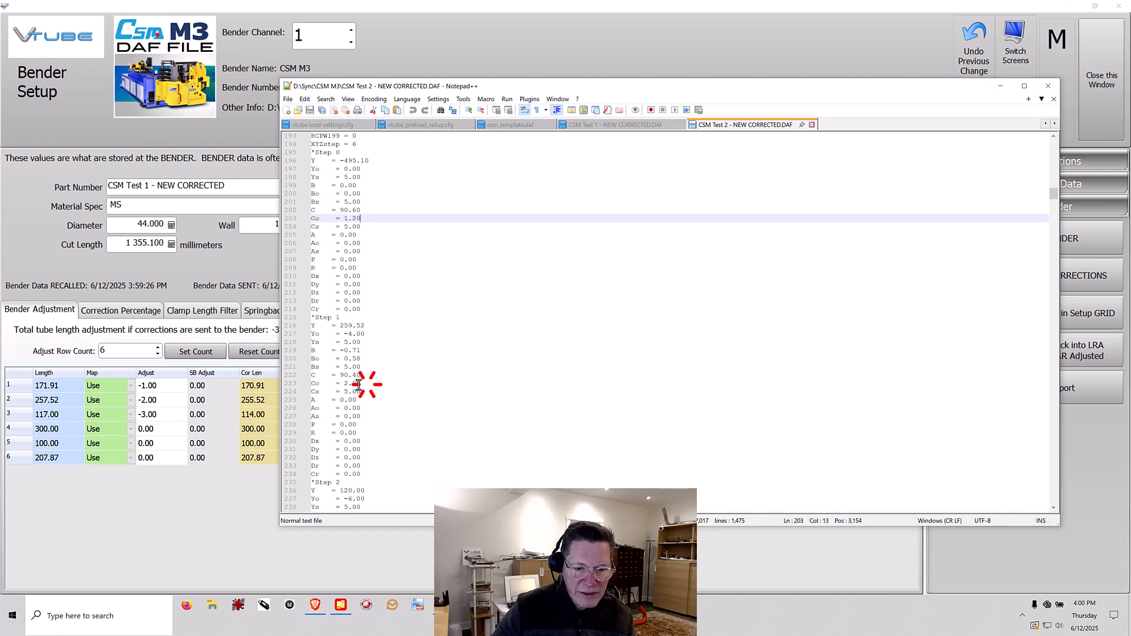
pyautogui.moveTo(363, 384); pyautogui.dragTo(344, 384)
pyautogui.click(477, 366)
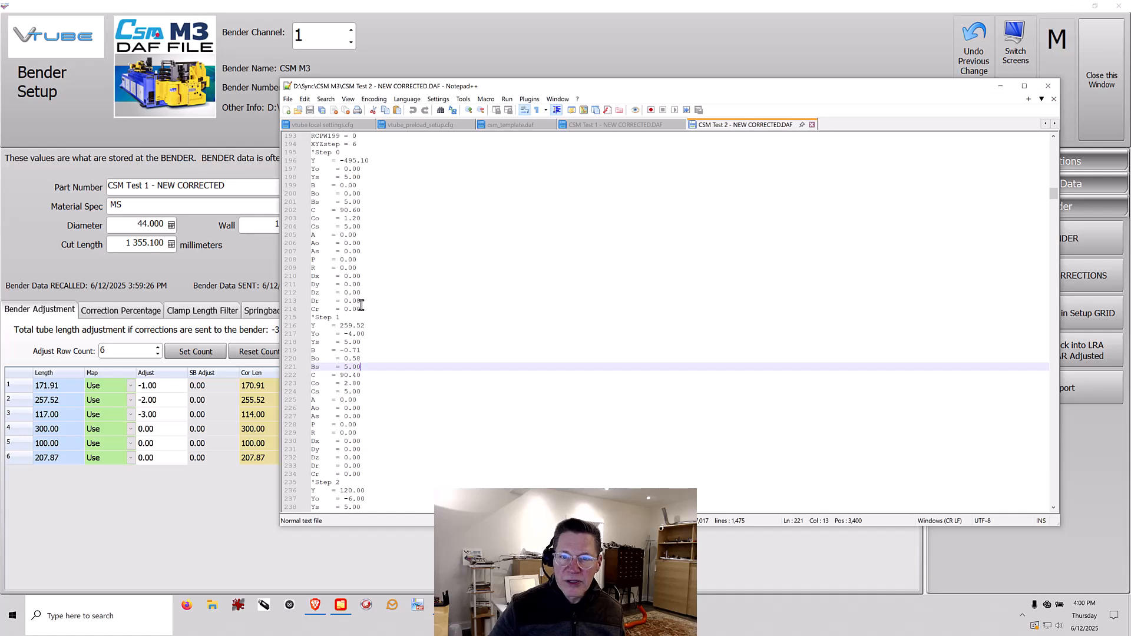
# Minimize the text editor and close VTube's Bender Setup window.
pyautogui.click(1001, 86)
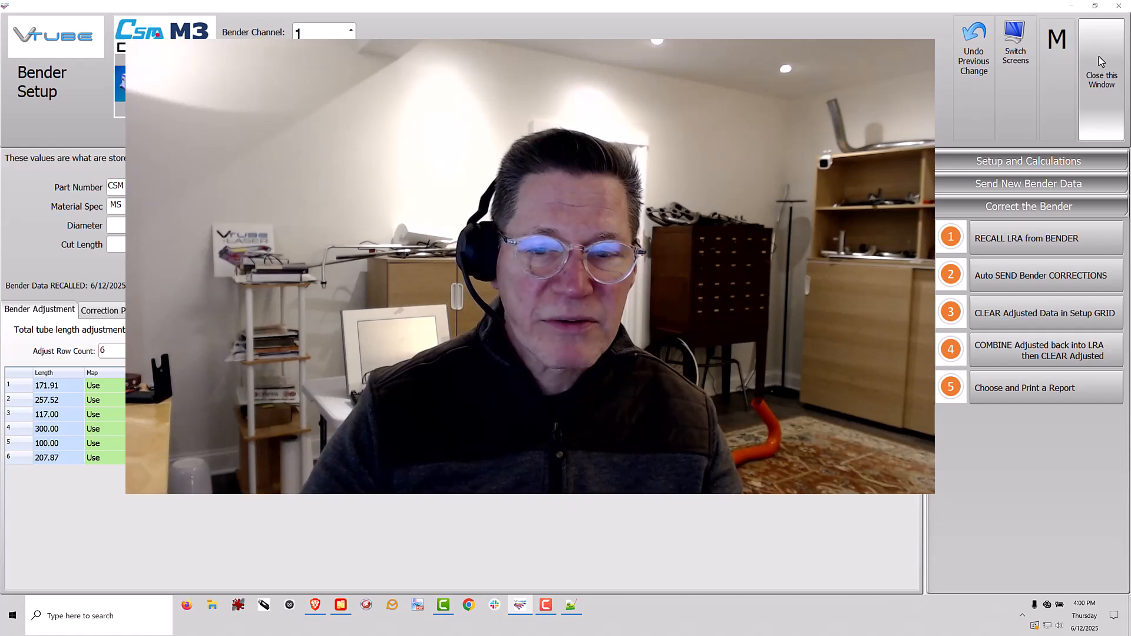
pyautogui.click(1100, 71)
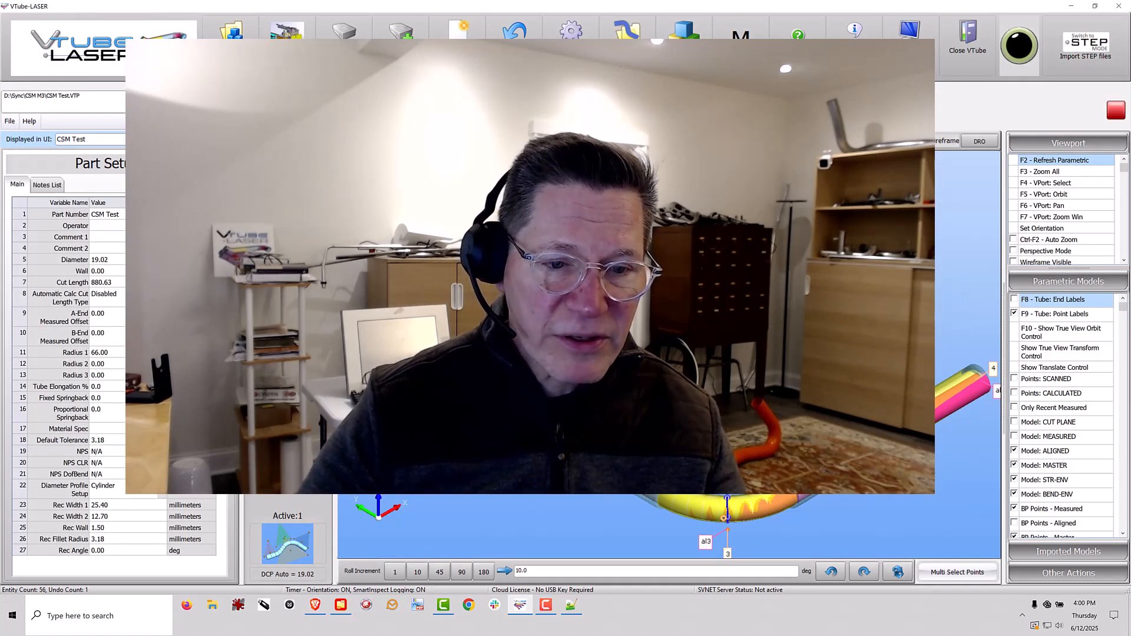